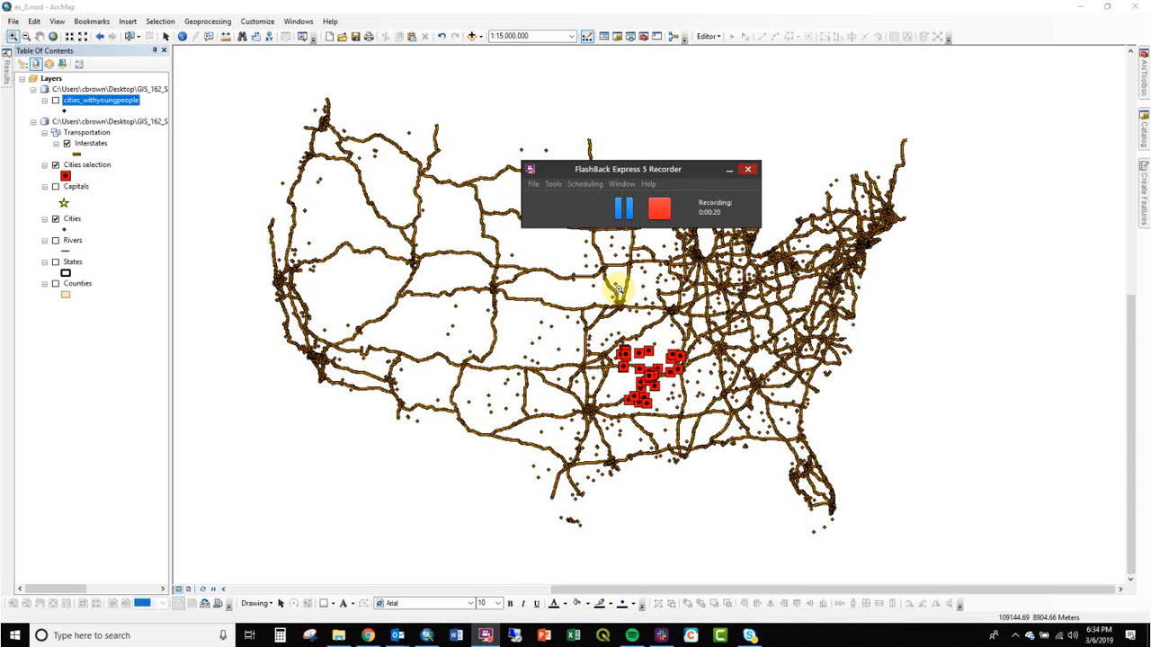
Open the Select By Location dialog and move it over the map.
{"action": "left_click_drag", "start_coordinate": [665, 171], "coordinate": [1016, 78]}
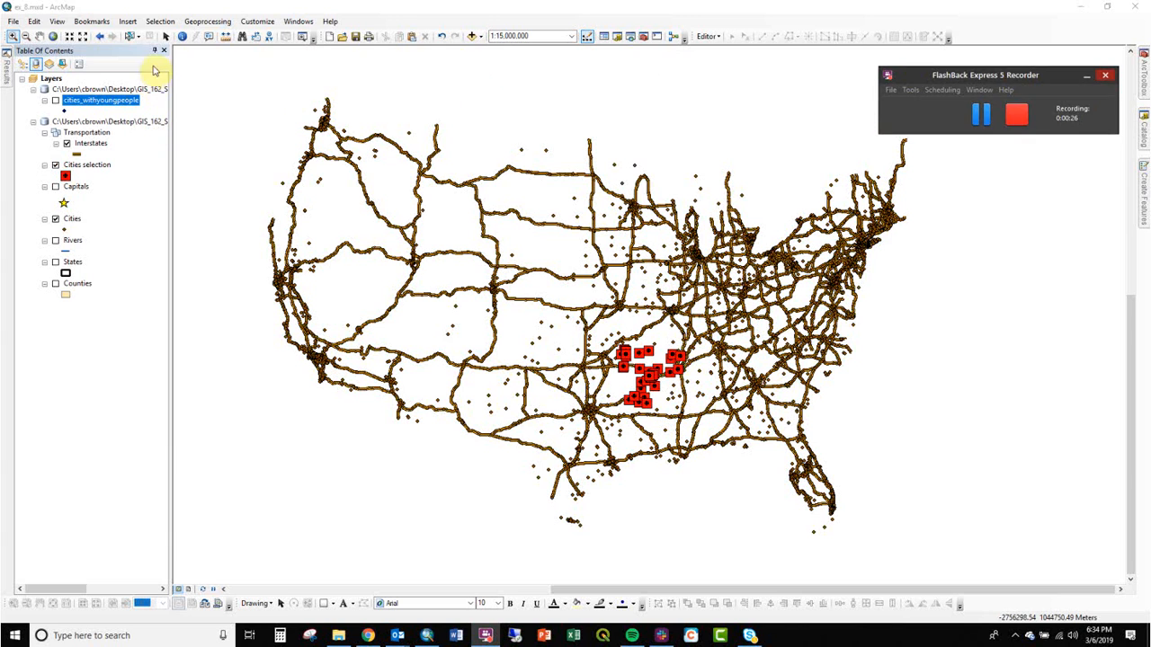
{"action": "left_click", "coordinate": [159, 22]}
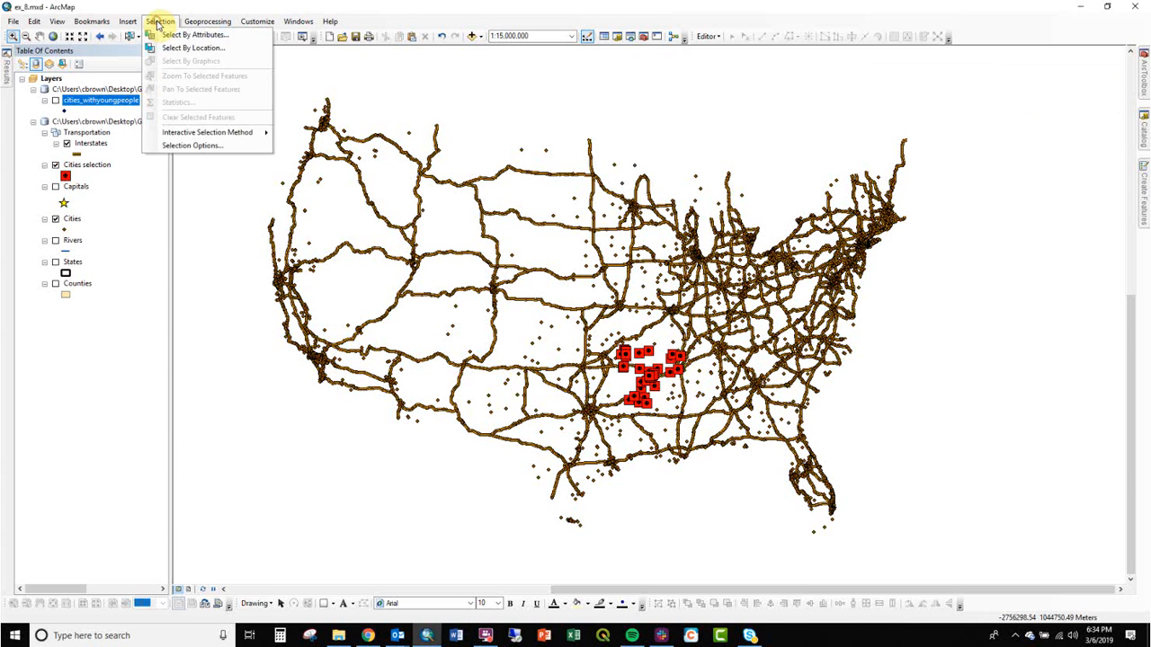
{"action": "left_click", "coordinate": [221, 56]}
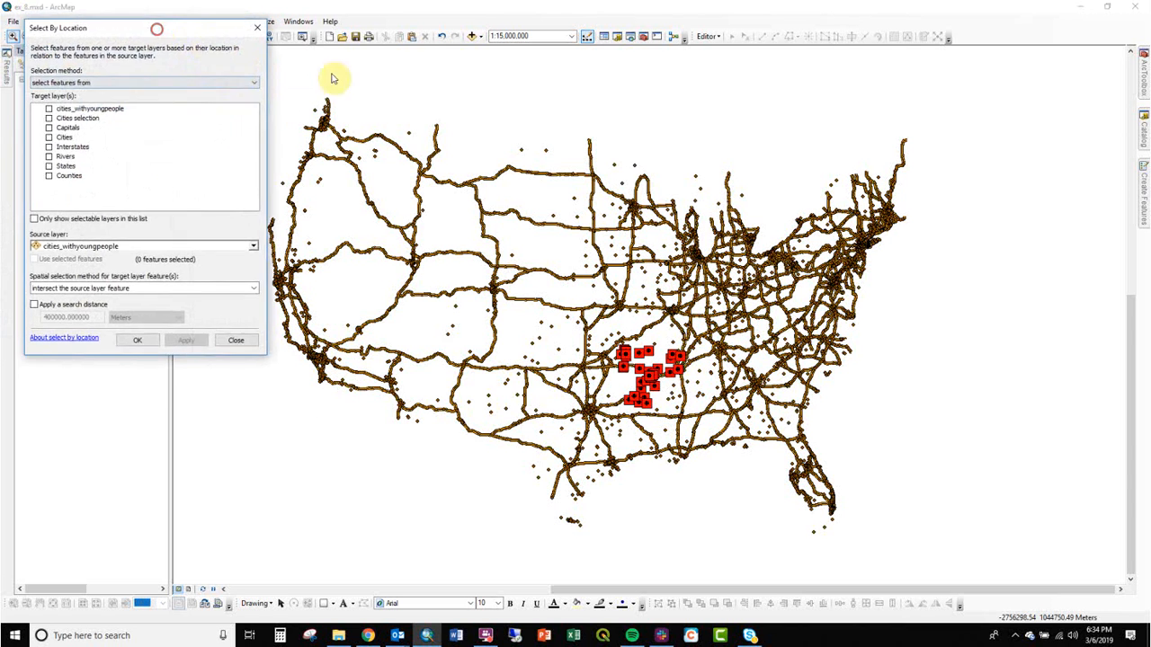
{"action": "left_click", "coordinate": [490, 153]}
{"action": "left_click", "coordinate": [488, 160]}
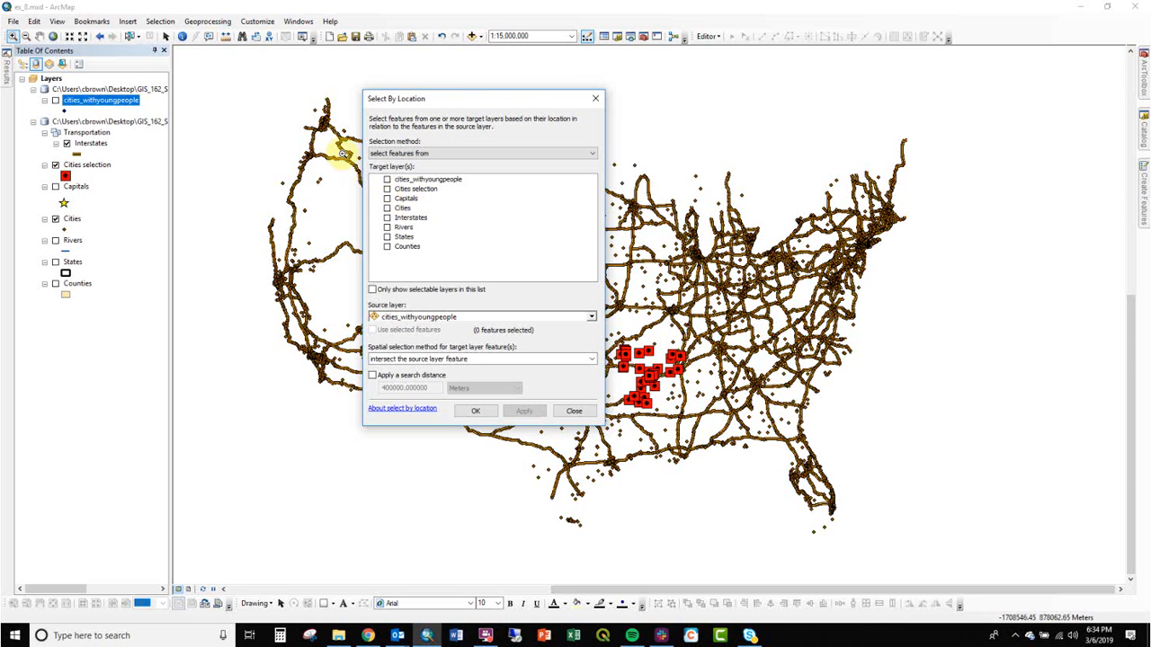
{"action": "left_click", "coordinate": [158, 21]}
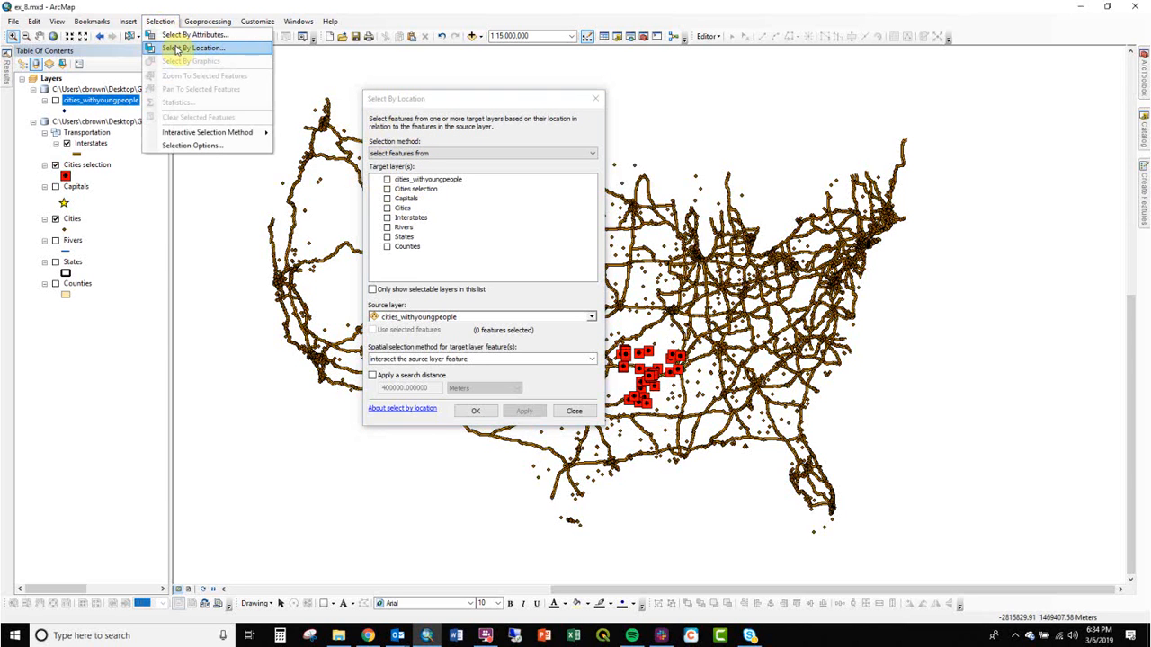
{"action": "left_click", "coordinate": [452, 106]}
{"action": "left_click_drag", "start_coordinate": [452, 106], "coordinate": [541, 107]}
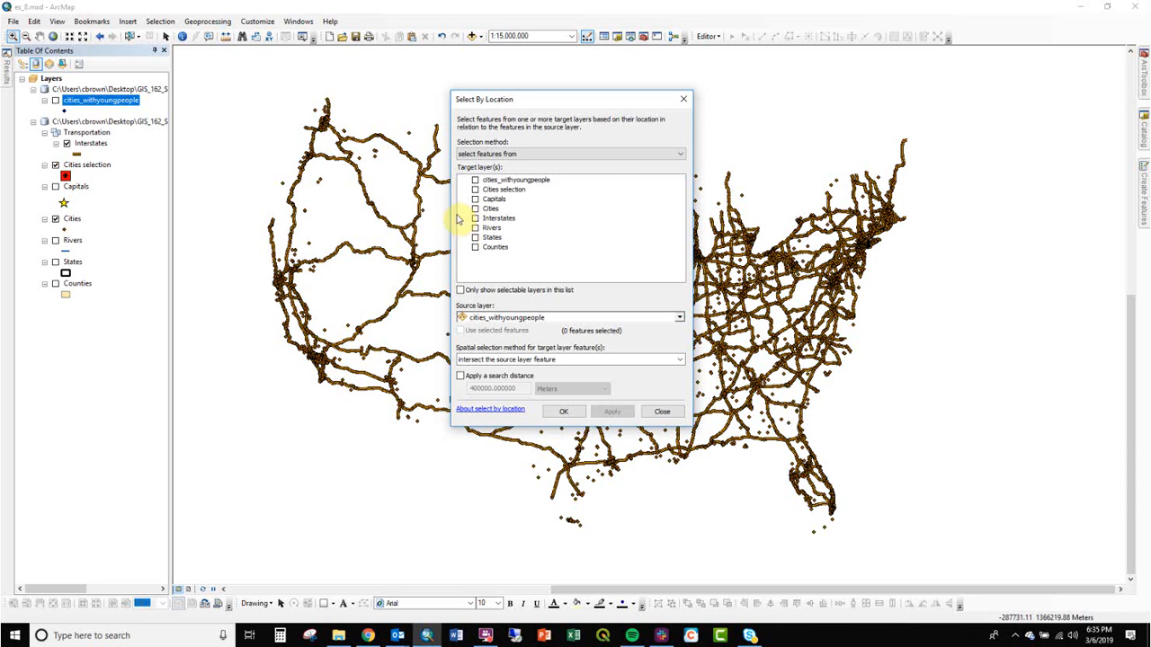
Choose Cities as the target layer and Interstates as the source layer.
{"action": "left_click", "coordinate": [475, 208]}
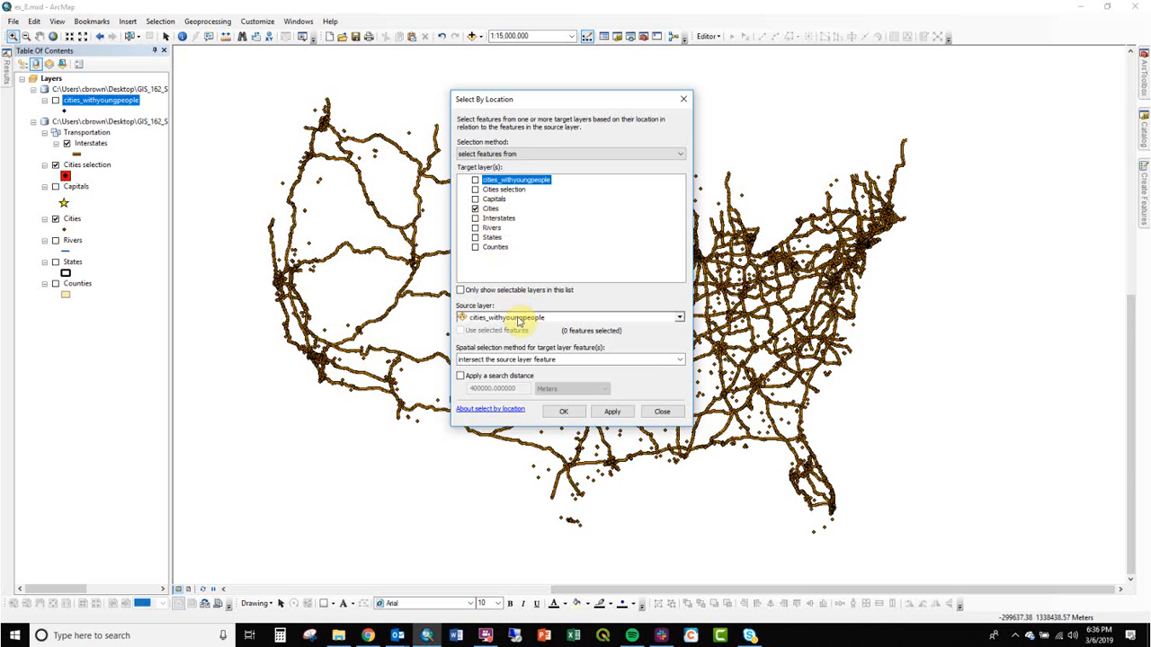
{"action": "left_click", "coordinate": [513, 319]}
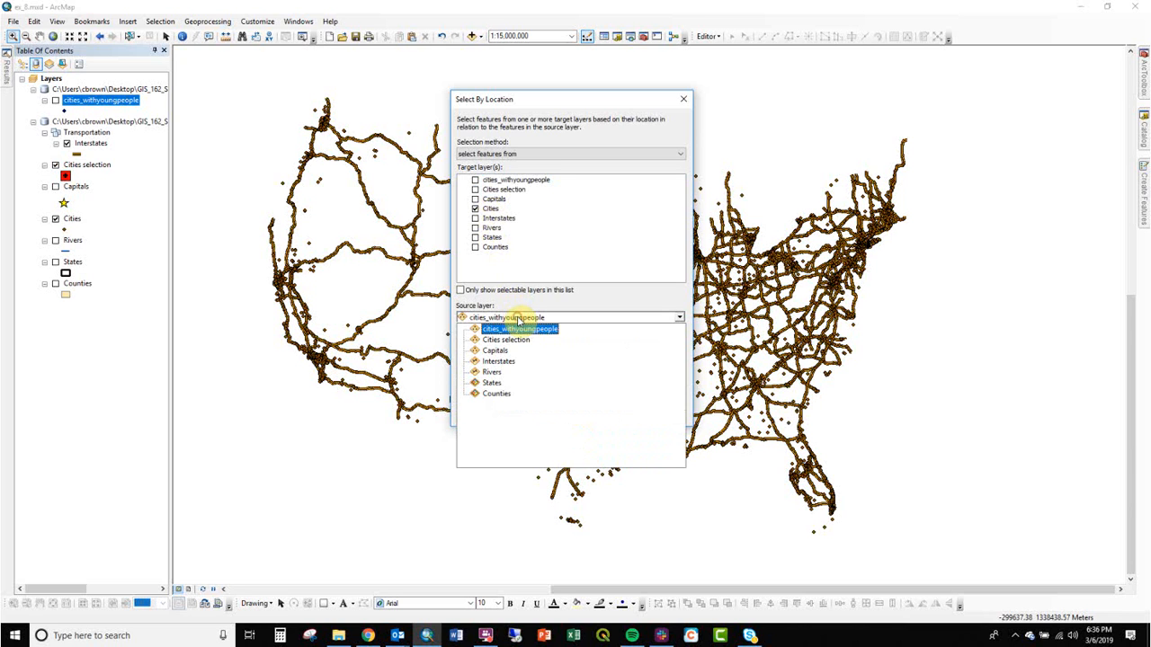
{"action": "left_click", "coordinate": [496, 361]}
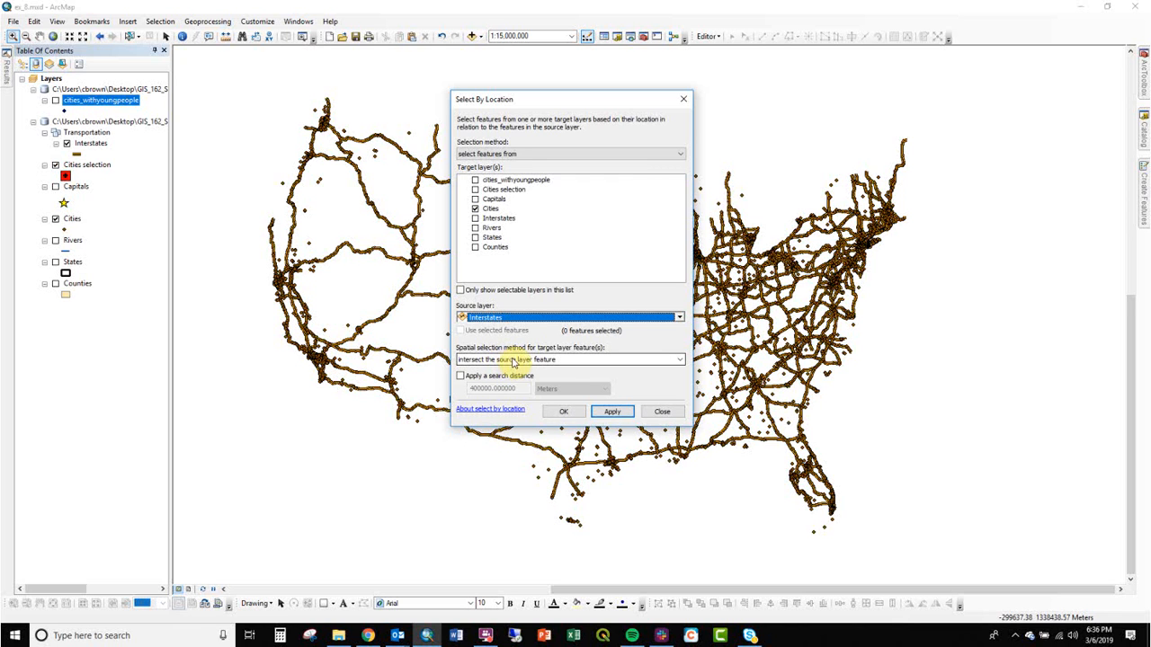
Set the spatial selection method to 'are within a distance of the source layer feature'.
{"action": "left_click", "coordinate": [512, 360]}
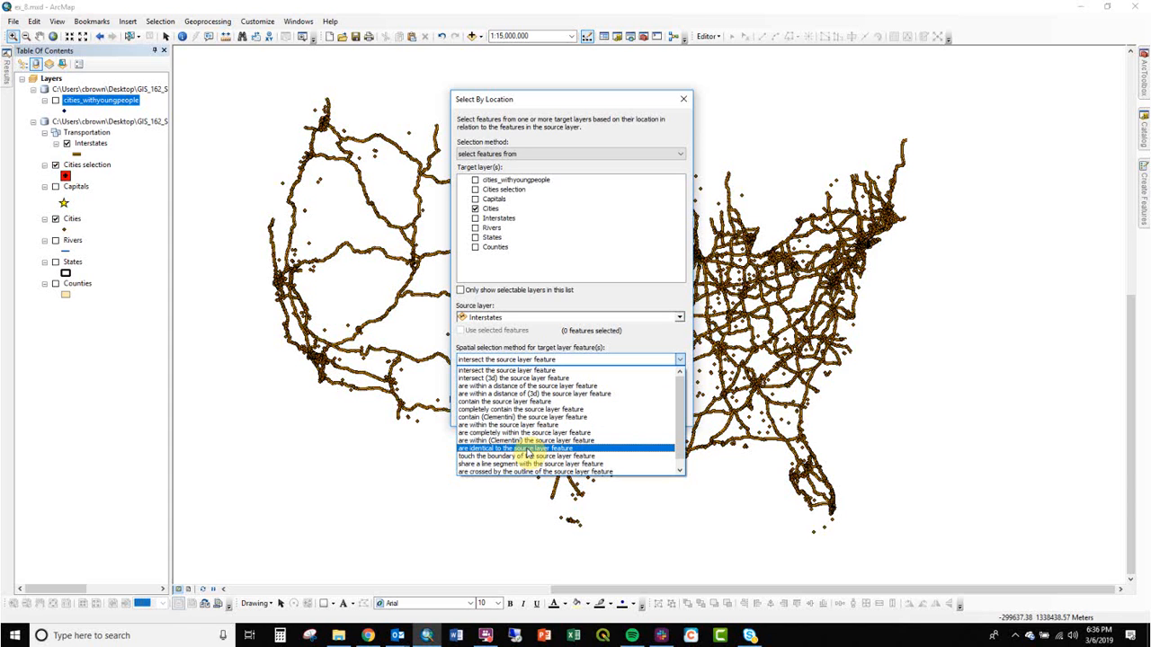
{"action": "scroll", "coordinate": [529, 432], "scroll_direction": "down", "scroll_amount": 1}
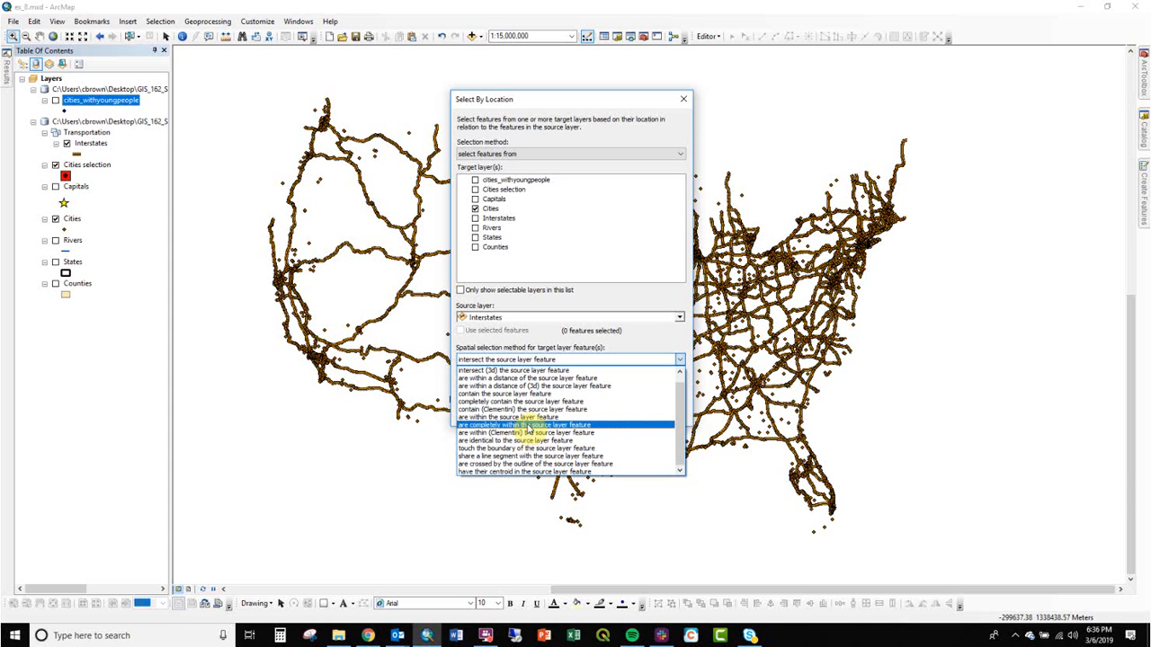
{"action": "scroll", "coordinate": [530, 431], "scroll_direction": "up", "scroll_amount": 1}
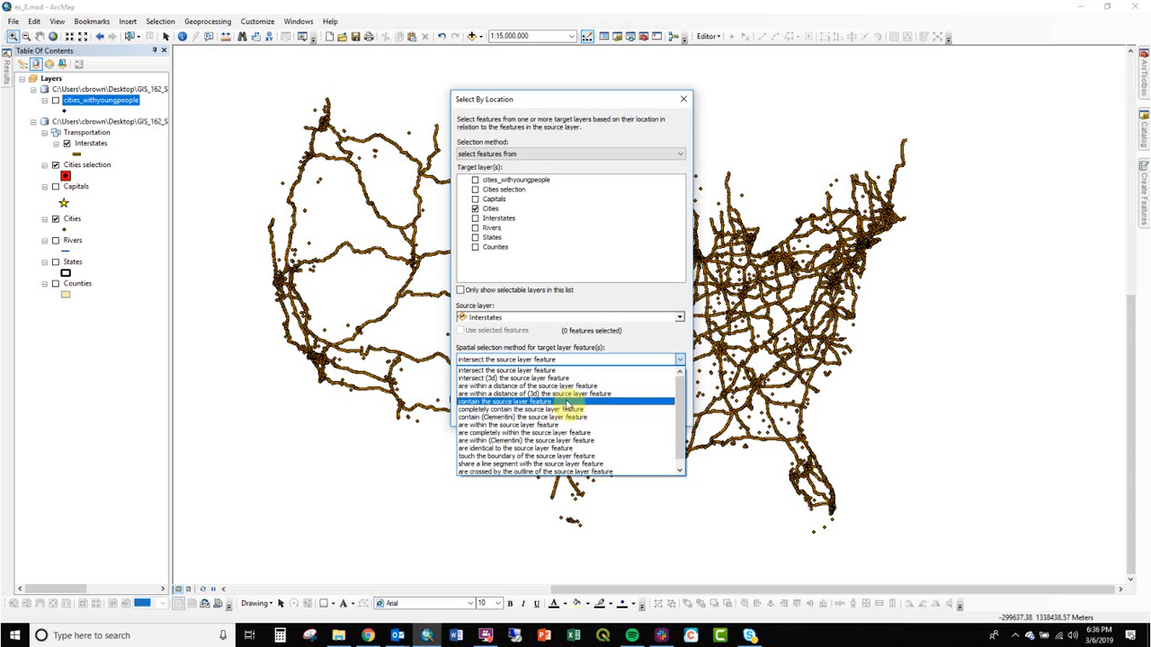
{"action": "scroll", "coordinate": [583, 430], "scroll_direction": "down", "scroll_amount": 1}
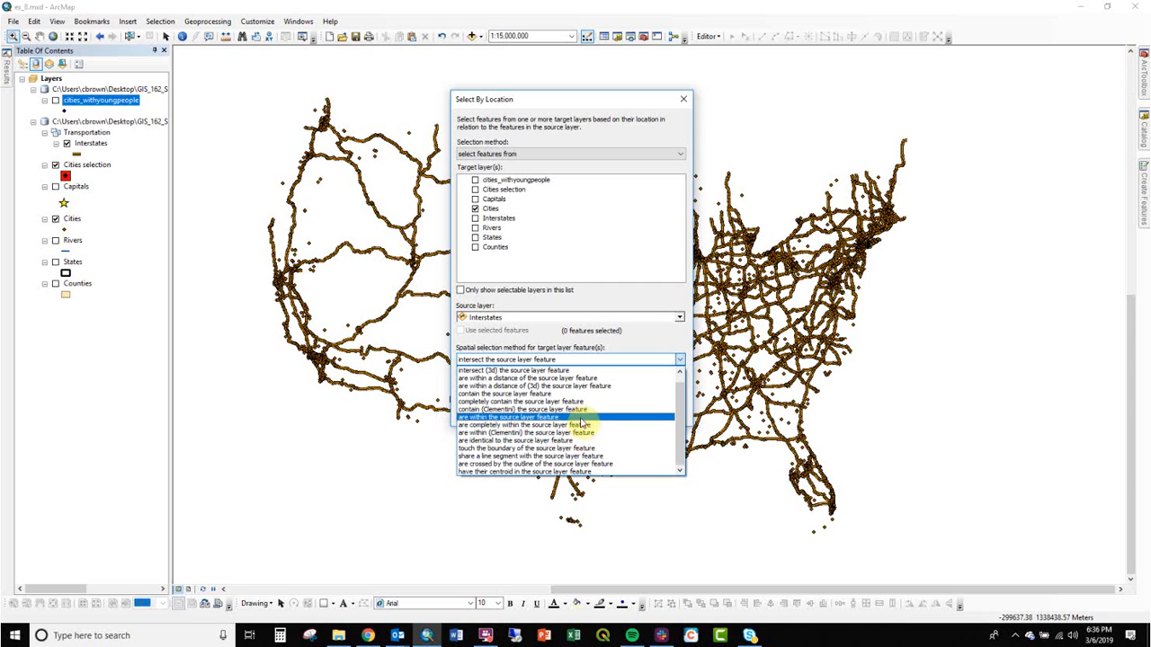
{"action": "scroll", "coordinate": [576, 383], "scroll_direction": "up", "scroll_amount": 1}
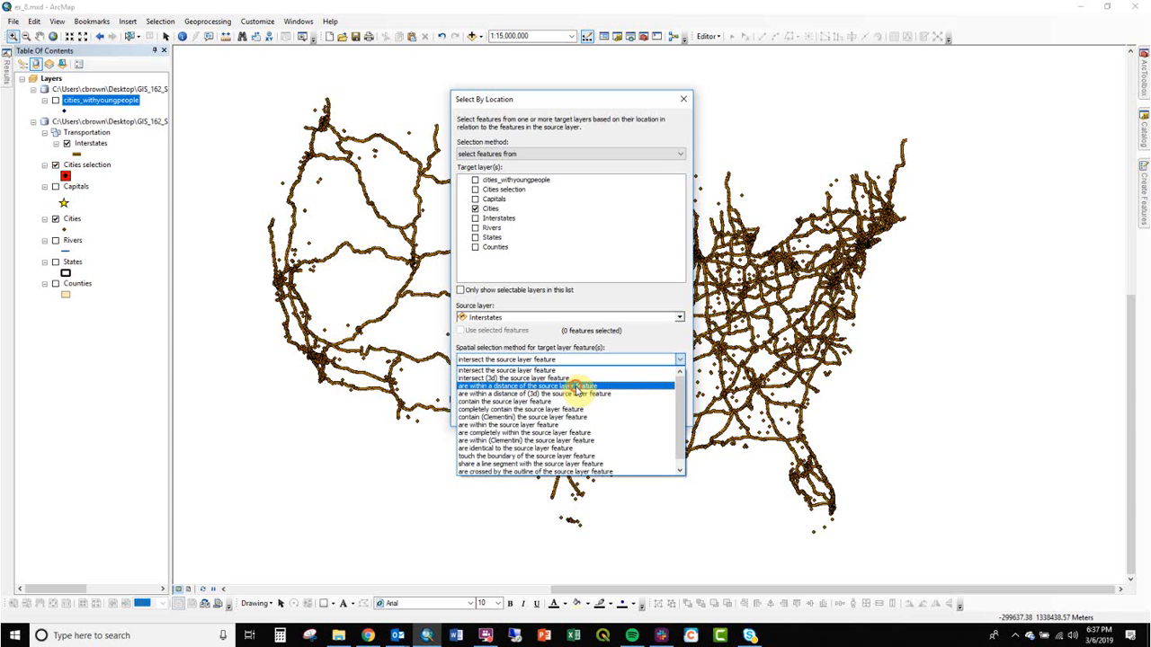
{"action": "left_click", "coordinate": [577, 387]}
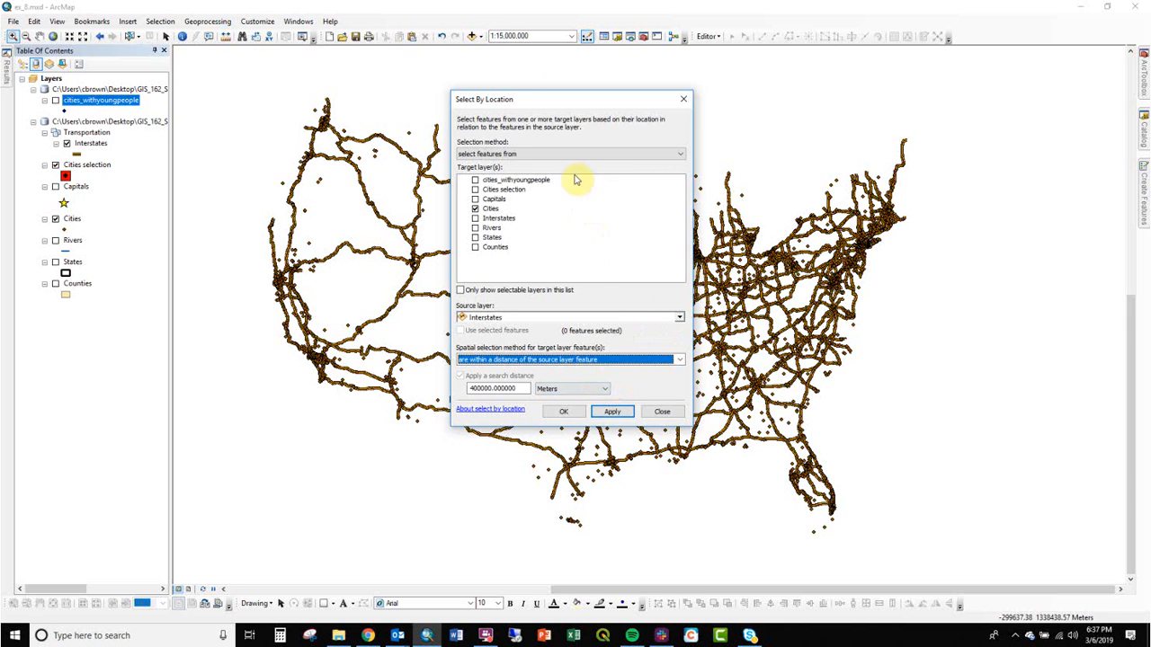
Set the search distance to 5 Miles and run the selection.
{"action": "left_click_drag", "start_coordinate": [590, 104], "coordinate": [611, 114]}
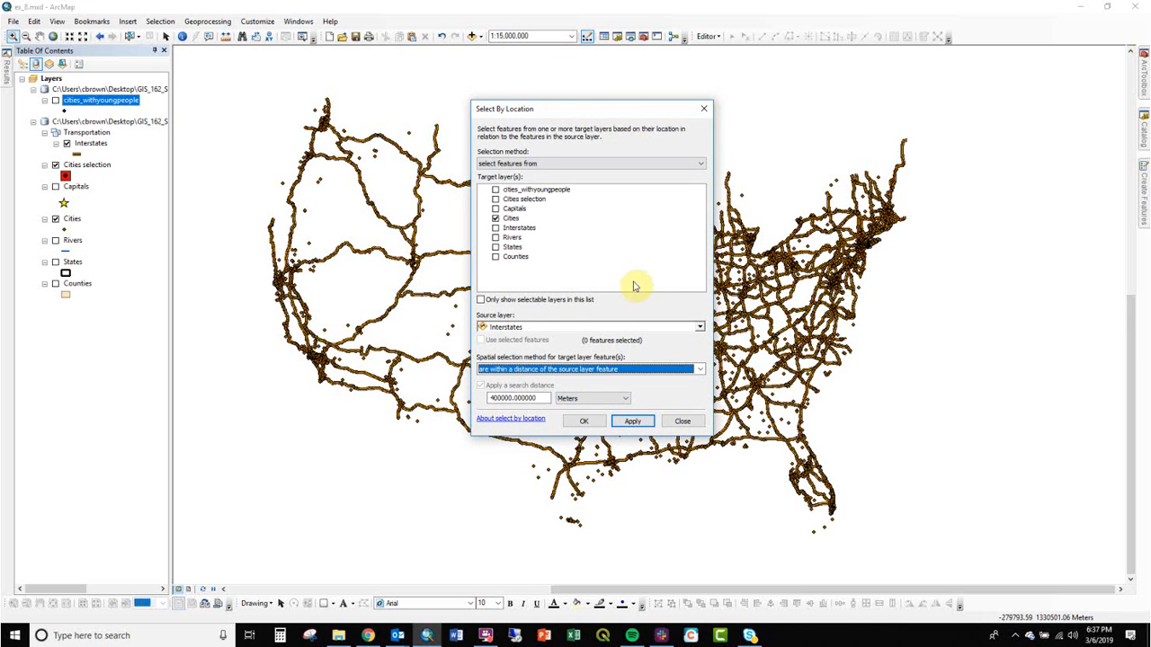
{"action": "left_click_drag", "start_coordinate": [545, 399], "coordinate": [402, 399]}
{"action": "left_click", "coordinate": [570, 401]}
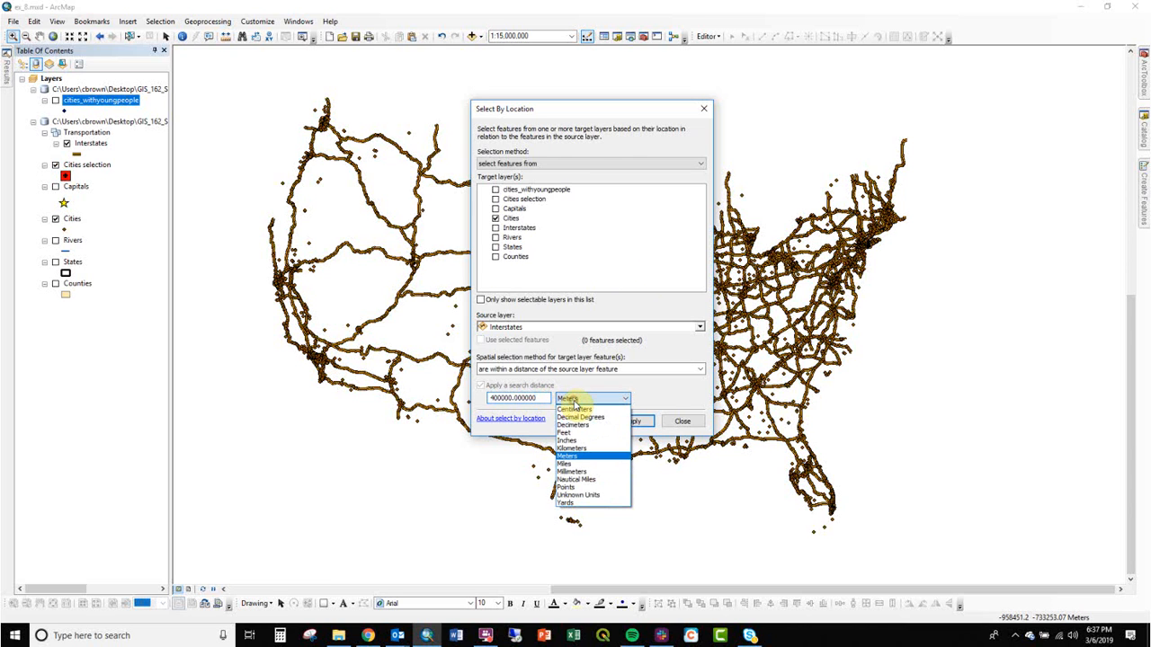
{"action": "left_click", "coordinate": [589, 464]}
{"action": "left_click_drag", "start_coordinate": [541, 399], "coordinate": [444, 400]}
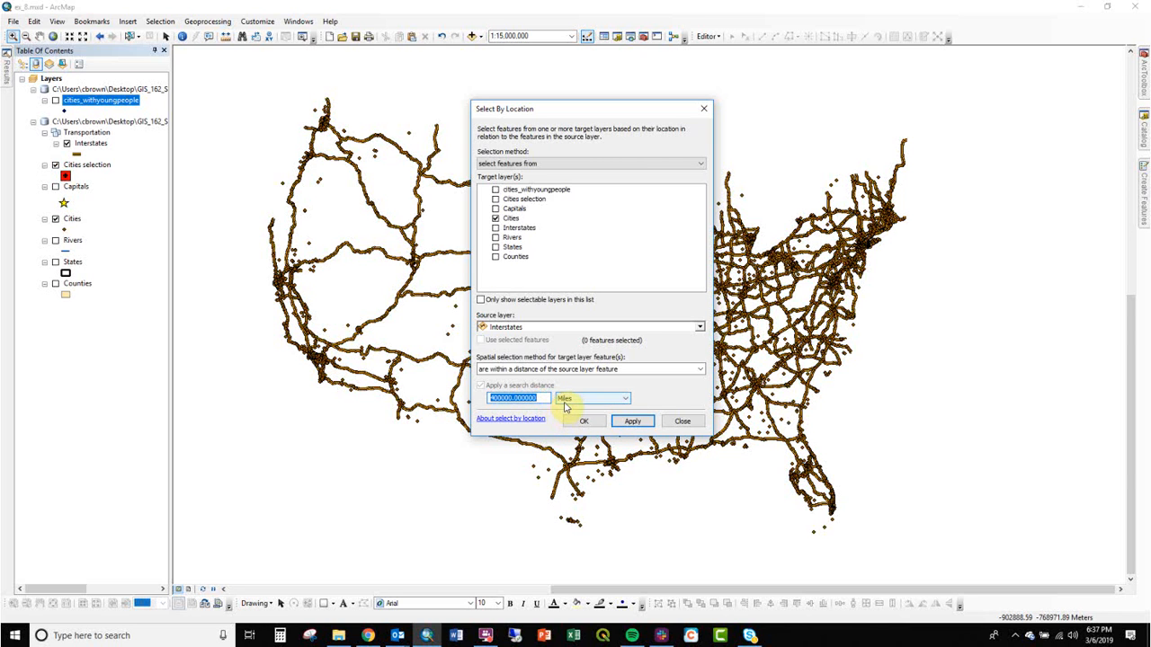
{"action": "type", "text": "5"}
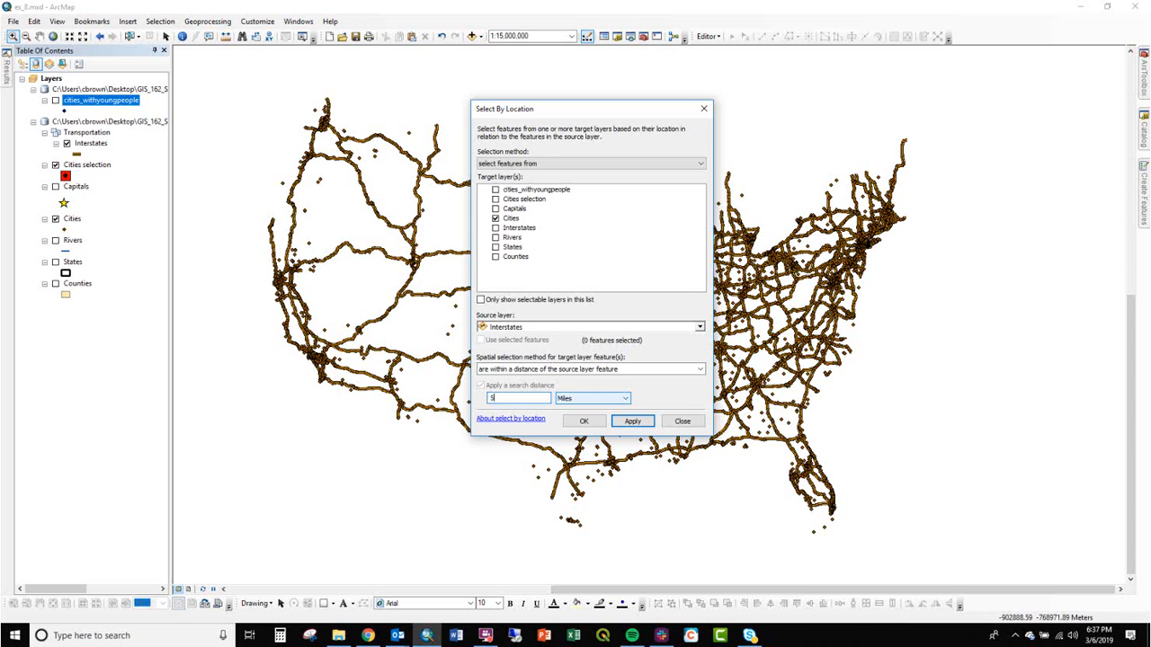
{"action": "left_click", "coordinate": [584, 421]}
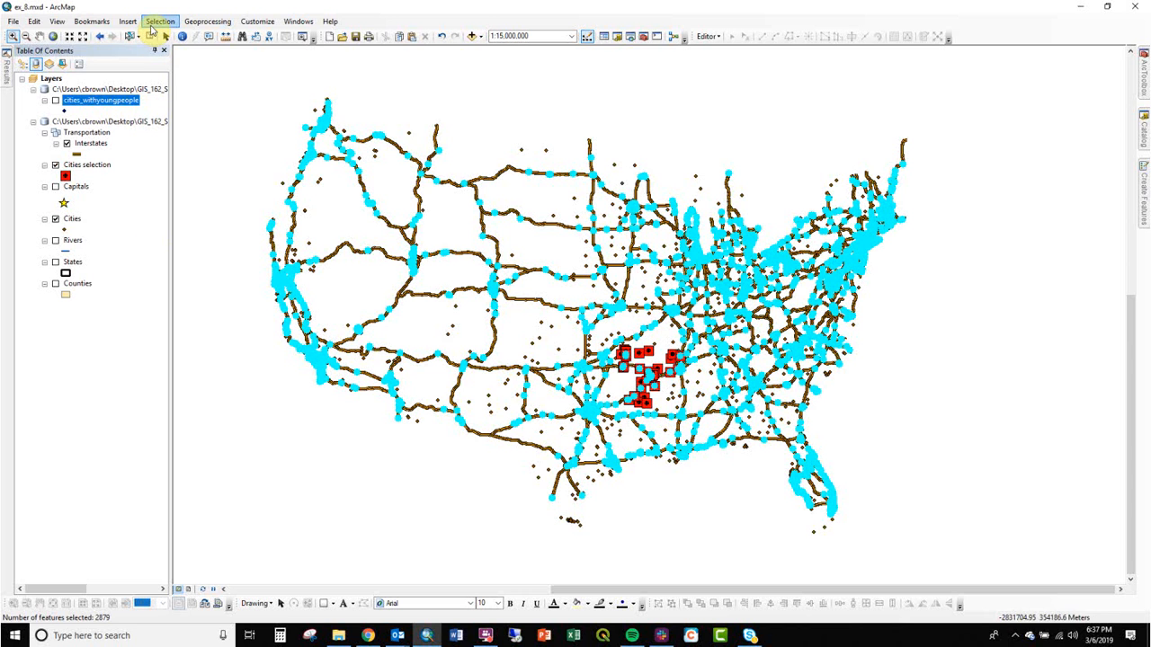
Zoom into the Midwest and rerun Select By Location with a search distance of 1 mile.
{"action": "left_click_drag", "start_coordinate": [691, 218], "coordinate": [778, 319]}
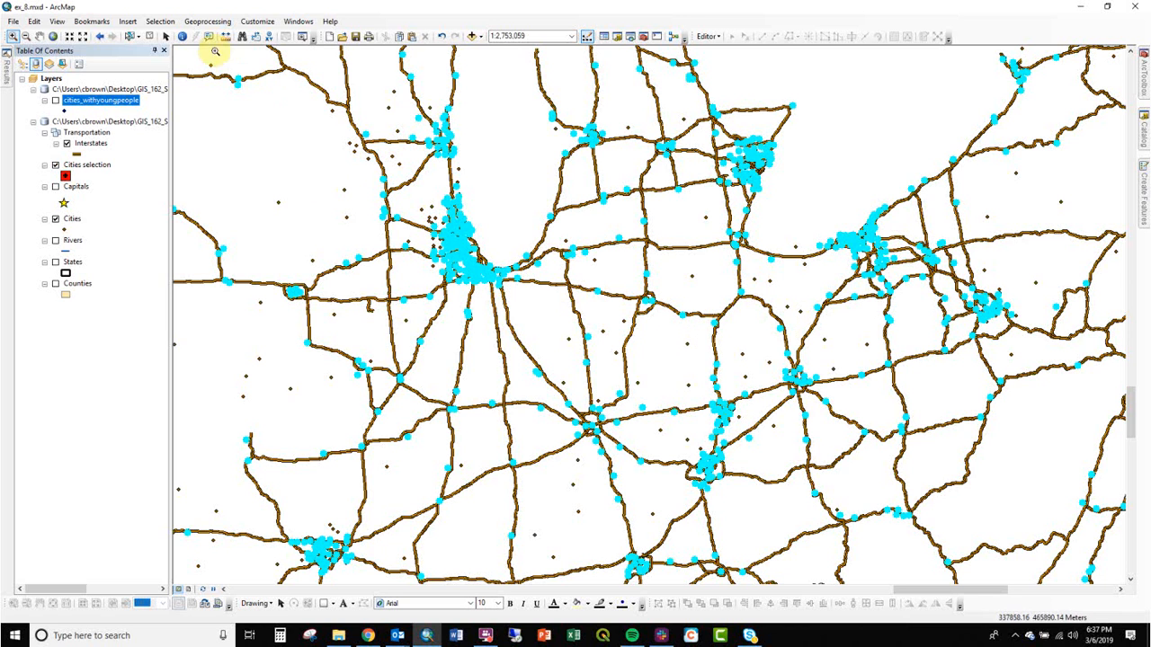
{"action": "left_click", "coordinate": [160, 21]}
{"action": "left_click", "coordinate": [180, 43]}
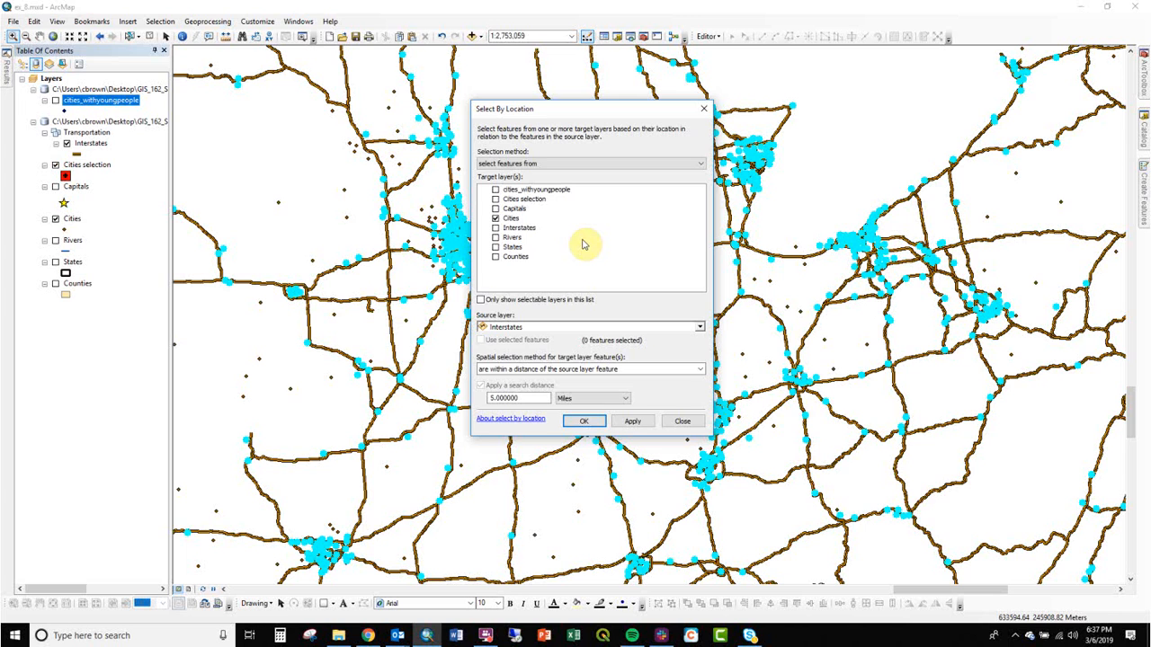
{"action": "left_click_drag", "start_coordinate": [525, 399], "coordinate": [476, 406]}
{"action": "type", "text": "1"}
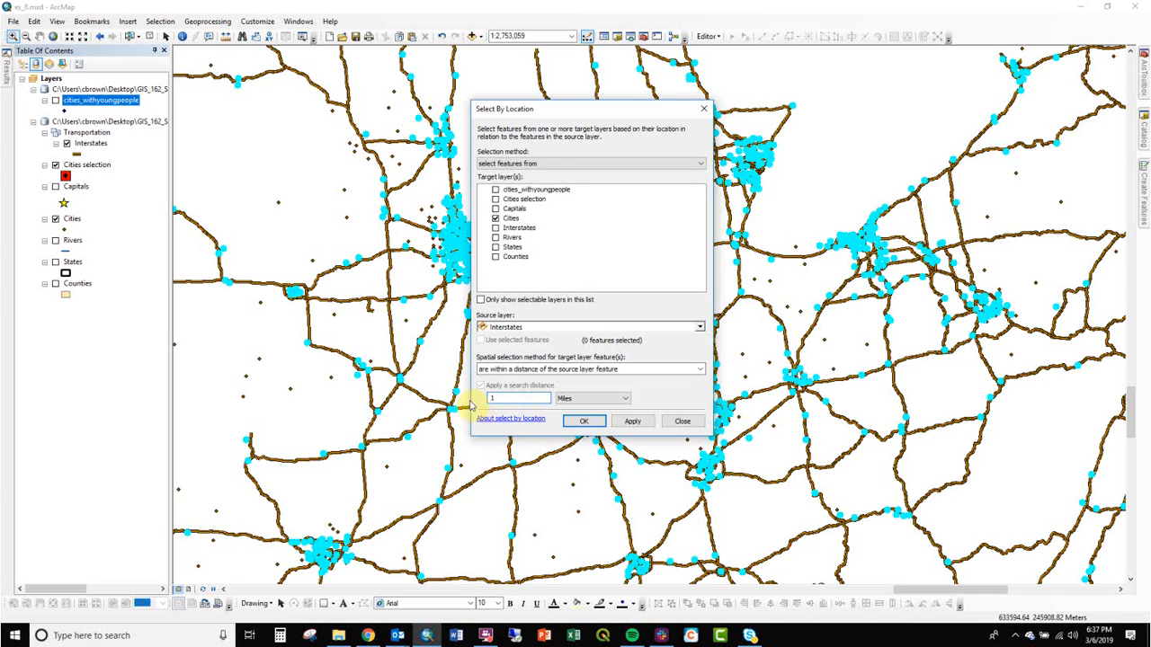
{"action": "left_click", "coordinate": [568, 420]}
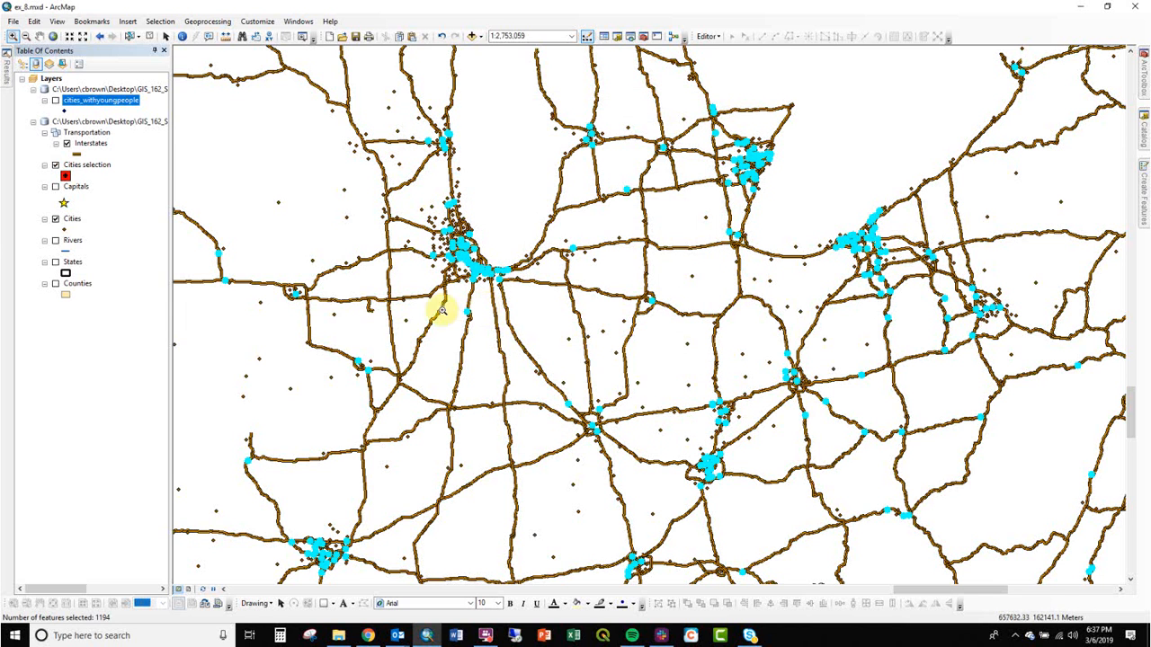
Rerun Select By Location with a search distance of 0.5 miles.
{"action": "left_click", "coordinate": [160, 23]}
{"action": "left_click", "coordinate": [180, 47]}
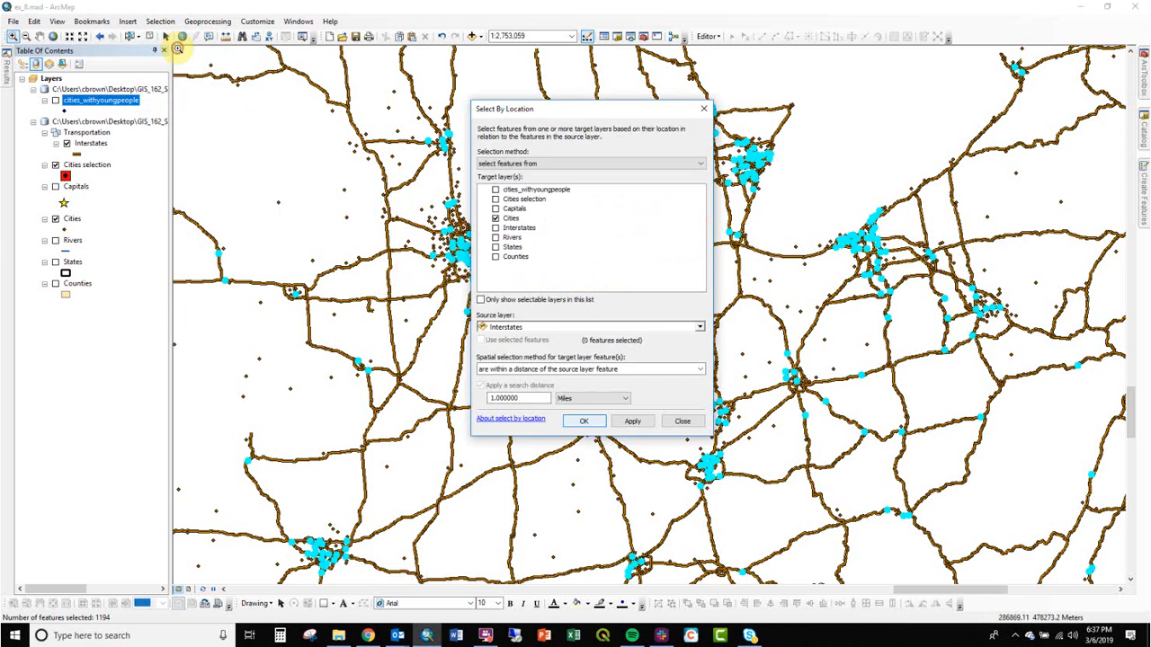
{"action": "left_click_drag", "start_coordinate": [534, 398], "coordinate": [450, 400]}
{"action": "type", "text": "0.5"}
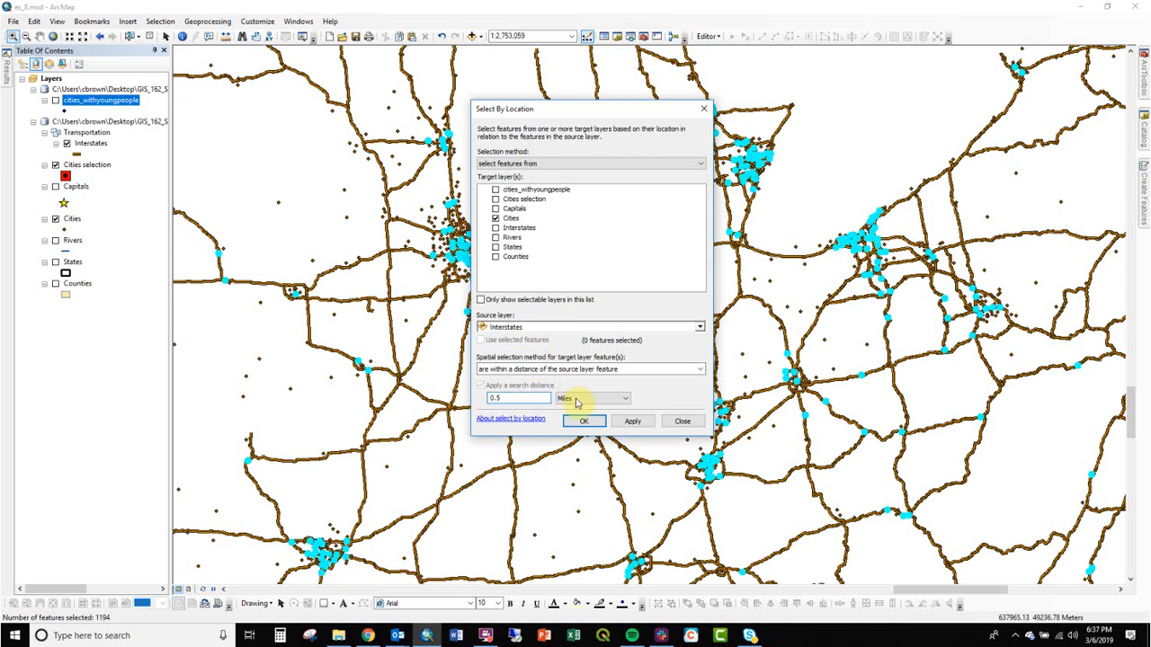
{"action": "left_click", "coordinate": [583, 422]}
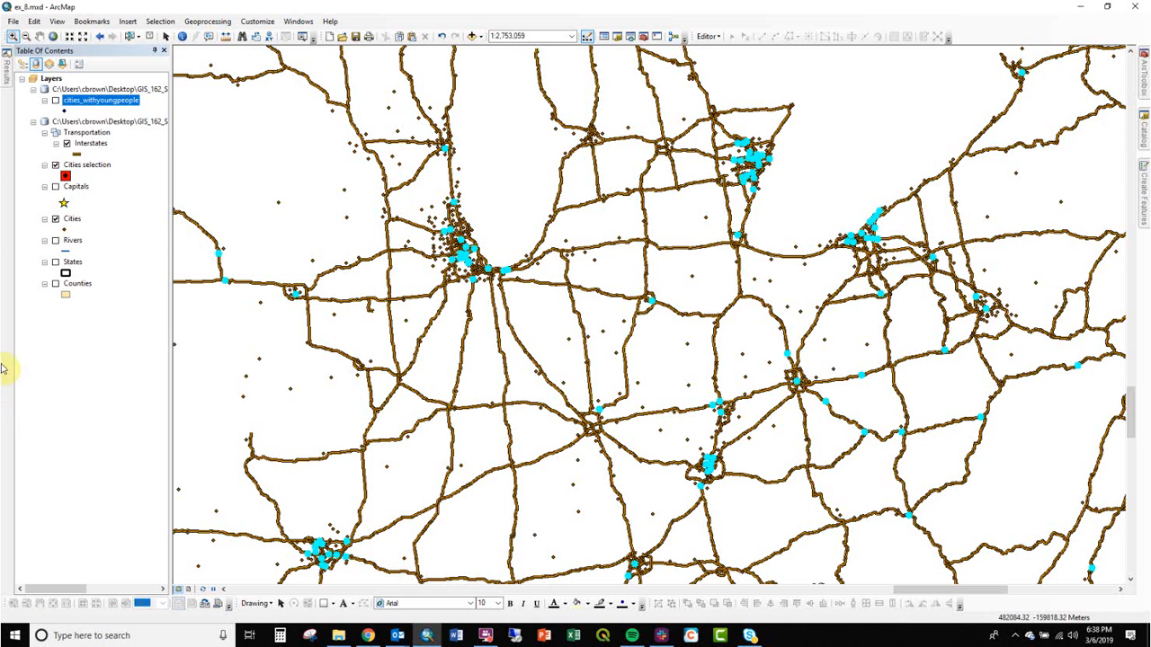
Turn on the Counties layer and clear the selected features.
{"action": "left_click", "coordinate": [55, 283]}
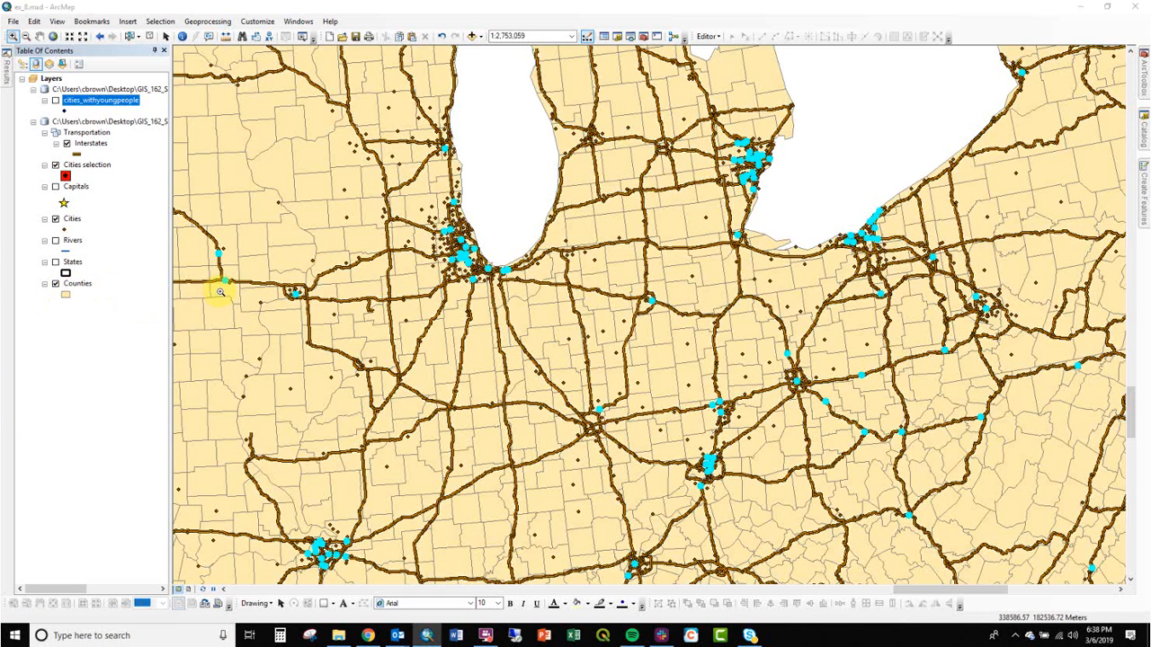
{"action": "left_click", "coordinate": [149, 36]}
{"action": "left_click_drag", "start_coordinate": [804, 221], "coordinate": [596, 309]}
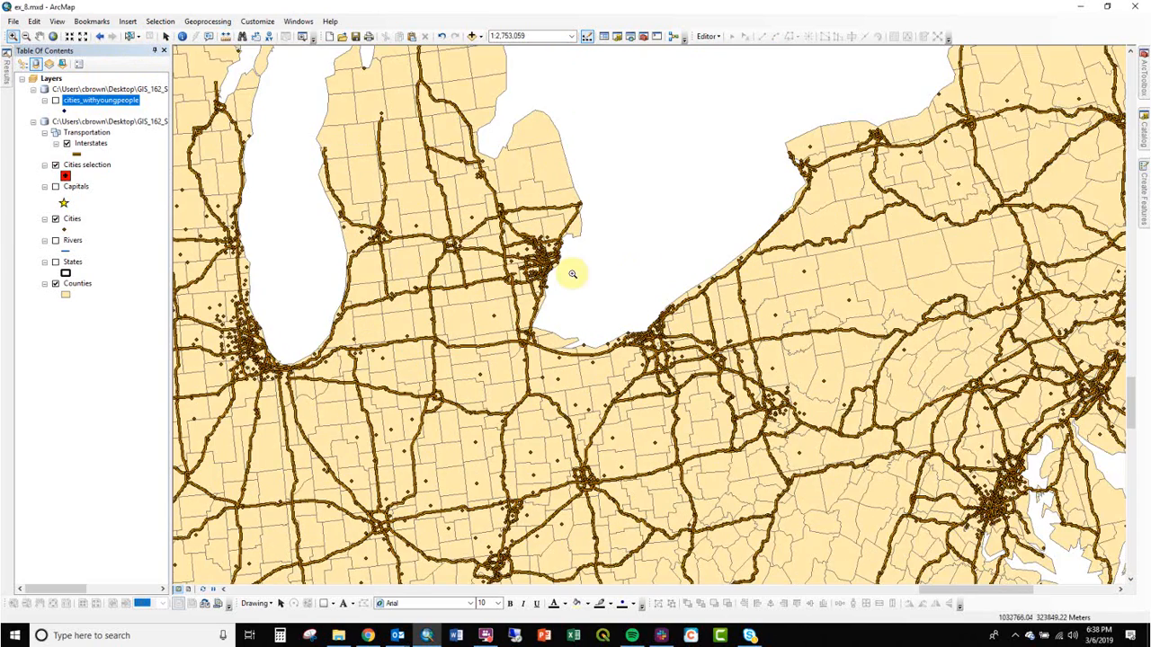
{"action": "scroll", "coordinate": [356, 273], "scroll_direction": "down", "scroll_amount": 2}
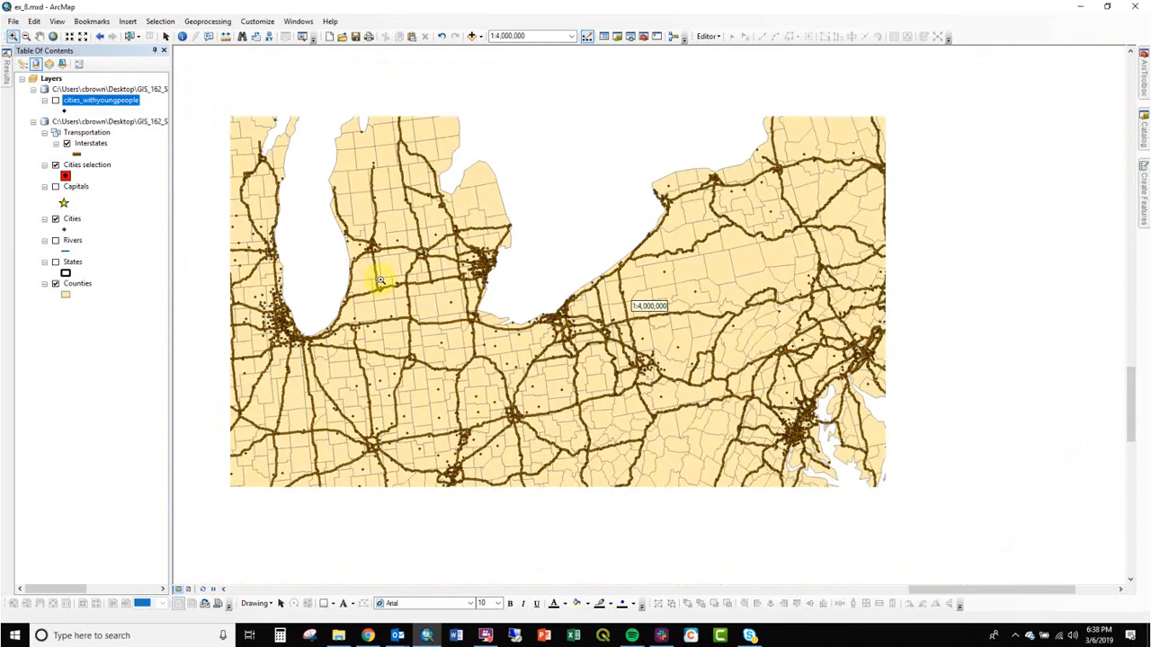
{"action": "left_click_drag", "start_coordinate": [391, 313], "coordinate": [617, 390]}
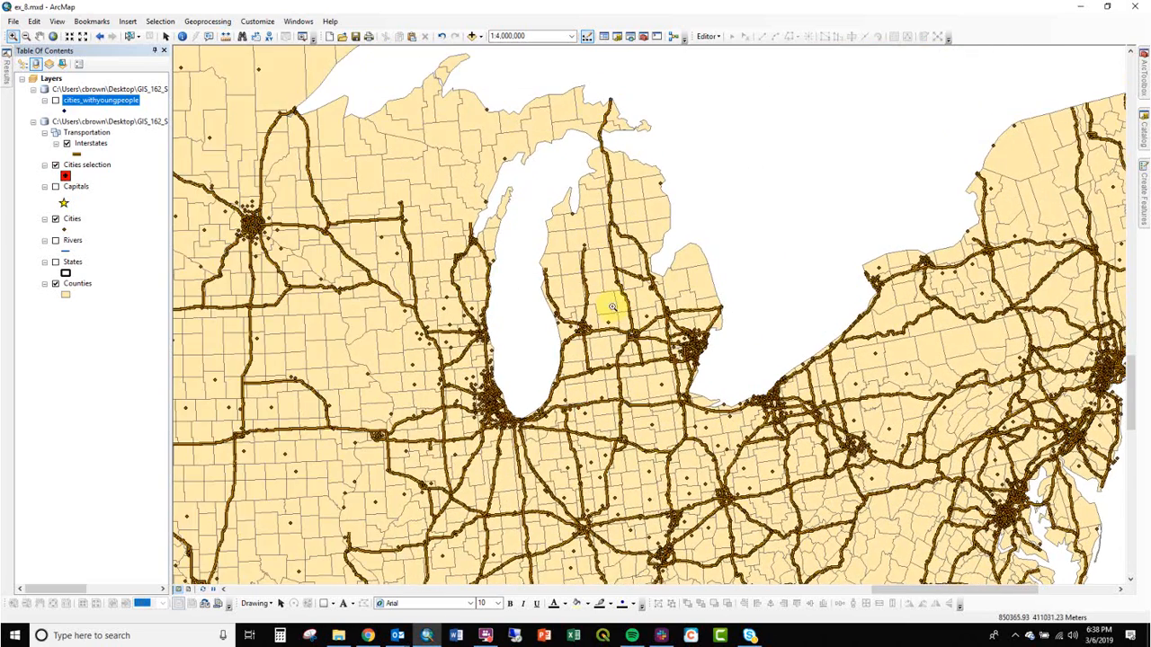
{"action": "scroll", "coordinate": [562, 311], "scroll_direction": "down", "scroll_amount": 1}
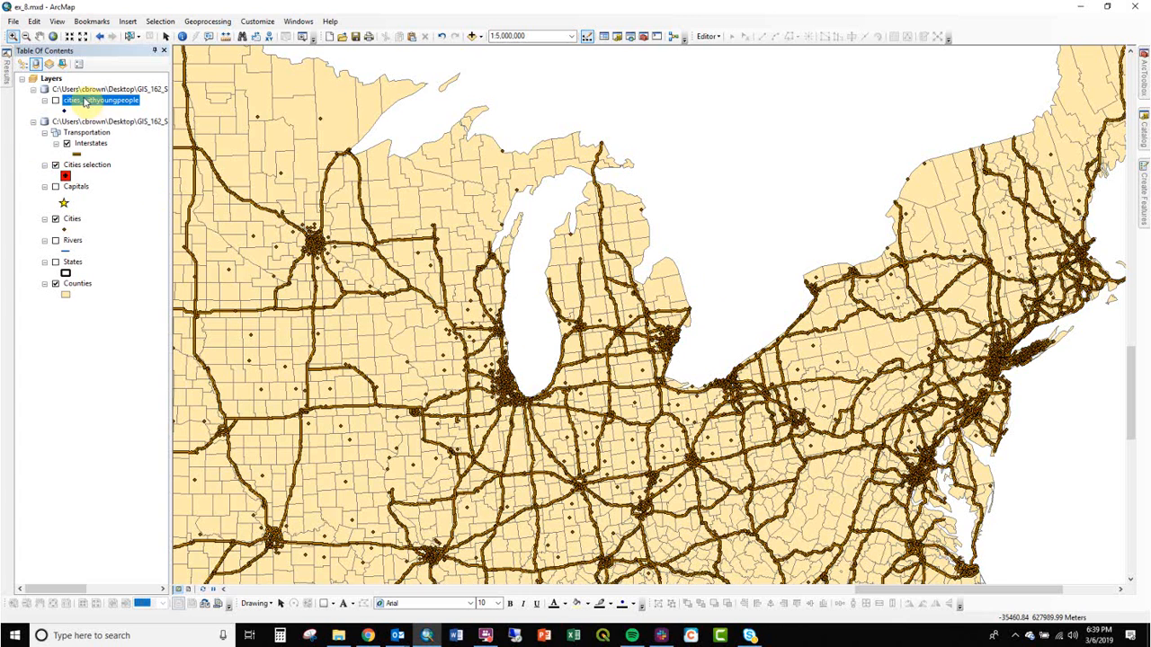
List layers by drawing order and open, then close, the Counties layer properties.
{"action": "left_click", "coordinate": [22, 65]}
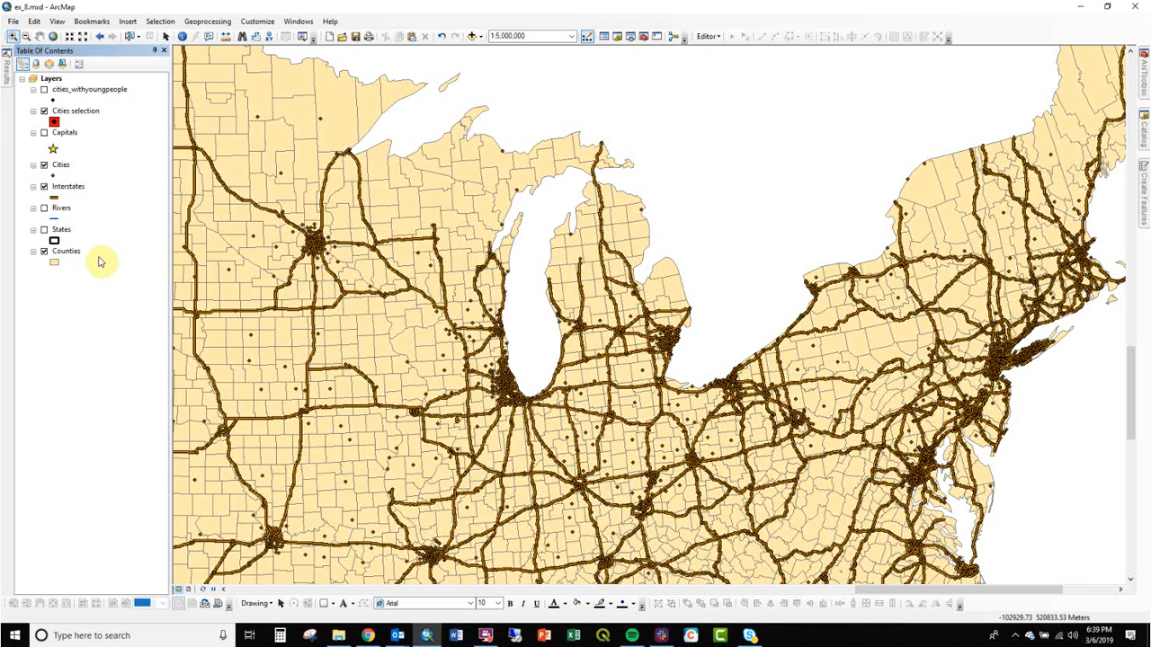
{"action": "double_click", "coordinate": [67, 252]}
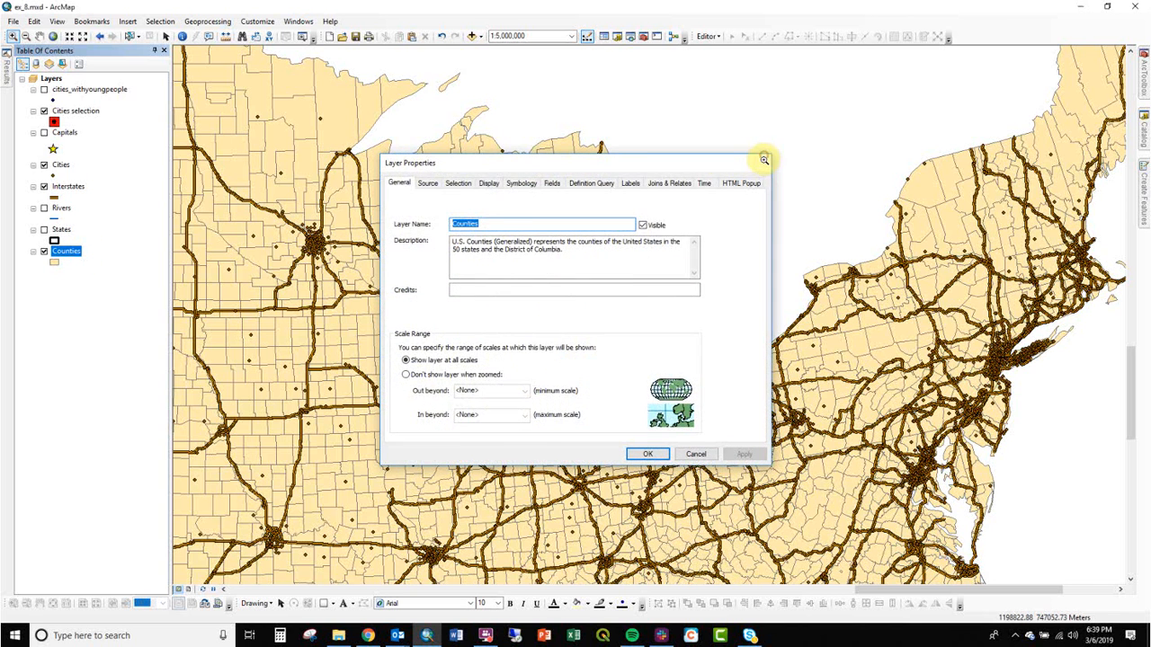
{"action": "left_click", "coordinate": [764, 155]}
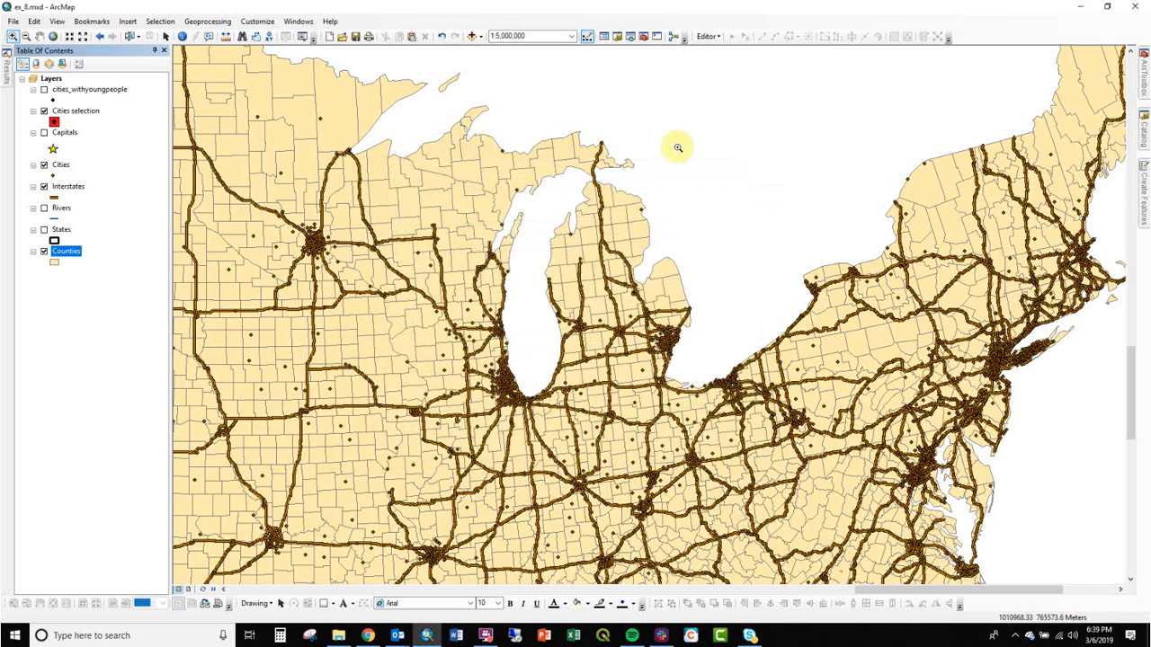
{"action": "right_click", "coordinate": [71, 261]}
{"action": "left_click", "coordinate": [113, 276]}
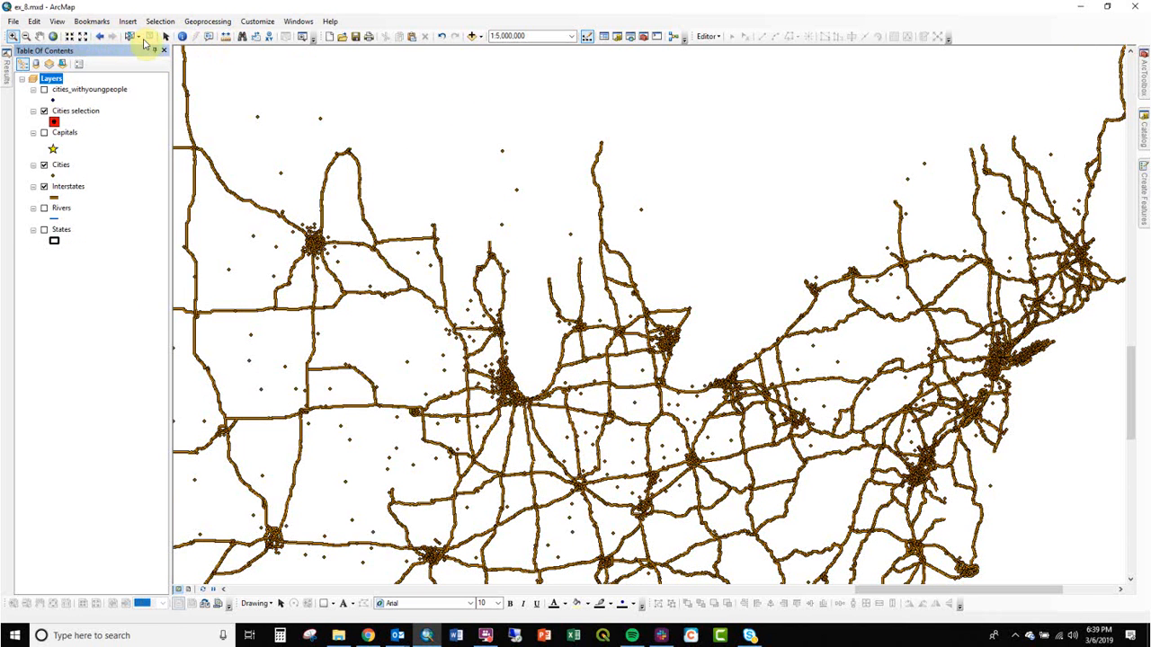
{"action": "left_click", "coordinate": [443, 37]}
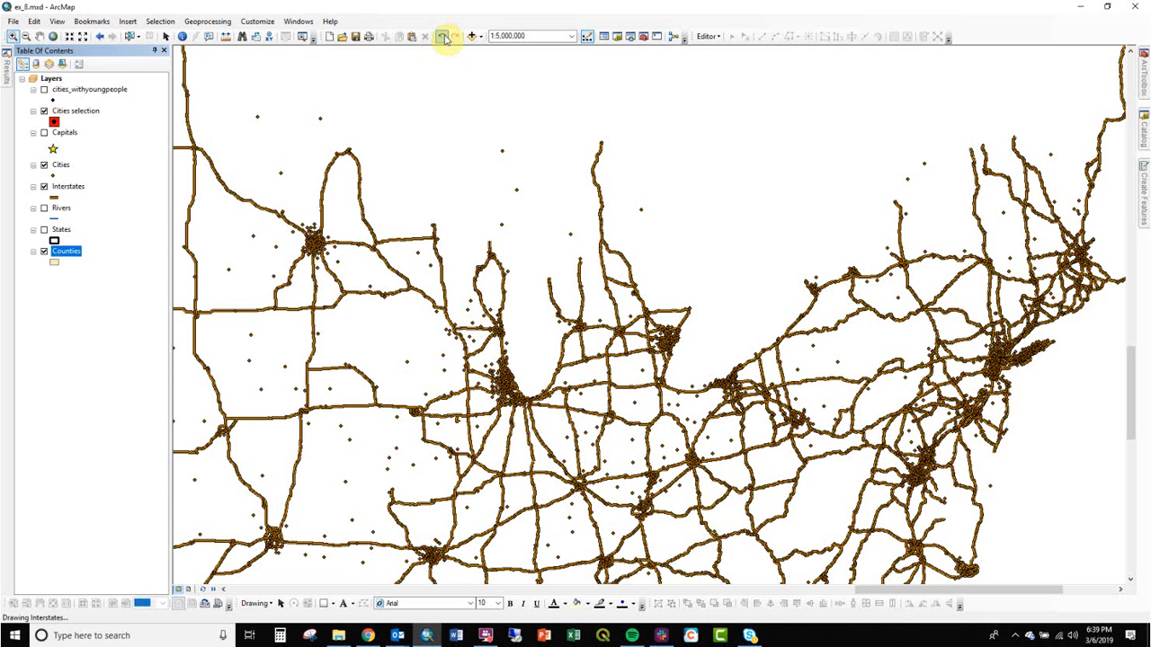
Select the counties where STATE_NAME = 'Michigan' using Select By Attributes from the Counties attribute table.
{"action": "right_click", "coordinate": [75, 250]}
{"action": "left_click", "coordinate": [129, 286]}
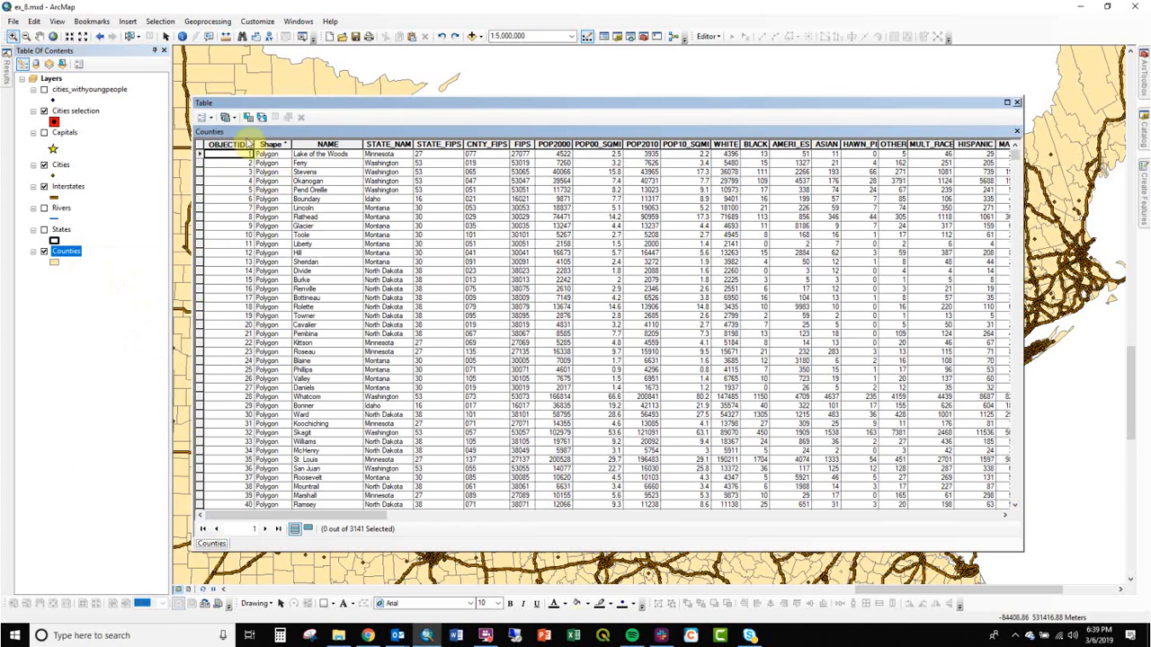
{"action": "left_click", "coordinate": [206, 118]}
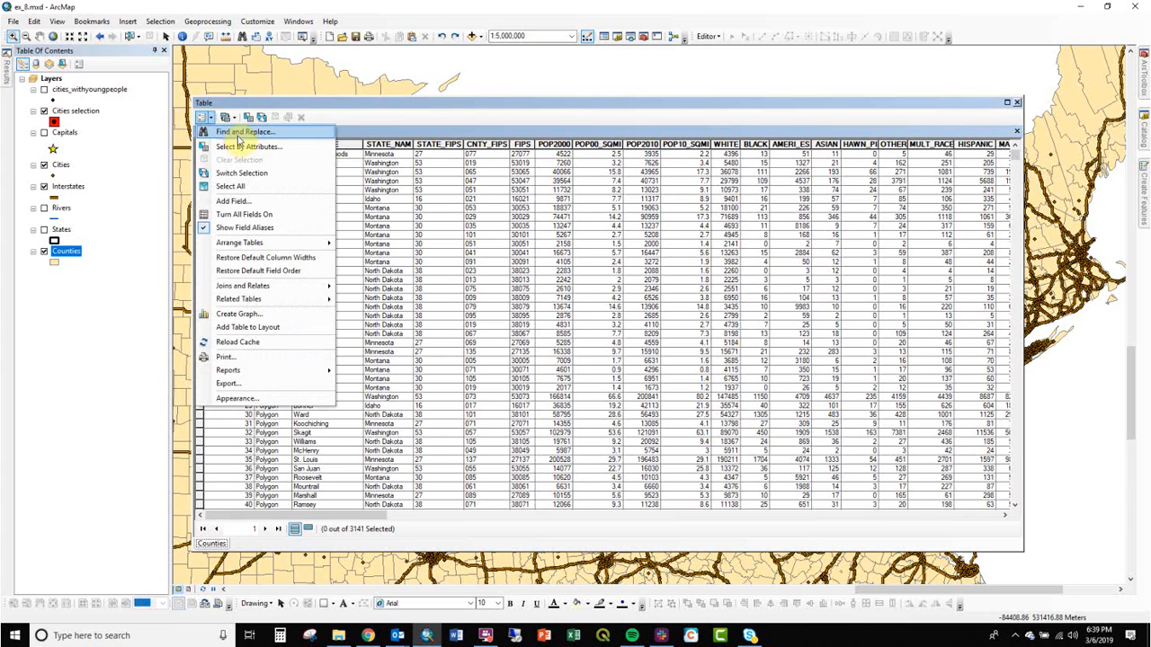
{"action": "left_click", "coordinate": [245, 146]}
{"action": "double_click", "coordinate": [38, 93]}
{"action": "left_click", "coordinate": [21, 132]}
{"action": "left_click", "coordinate": [119, 201]}
{"action": "left_click", "coordinate": [199, 200]}
{"action": "type", "text": "mi"}
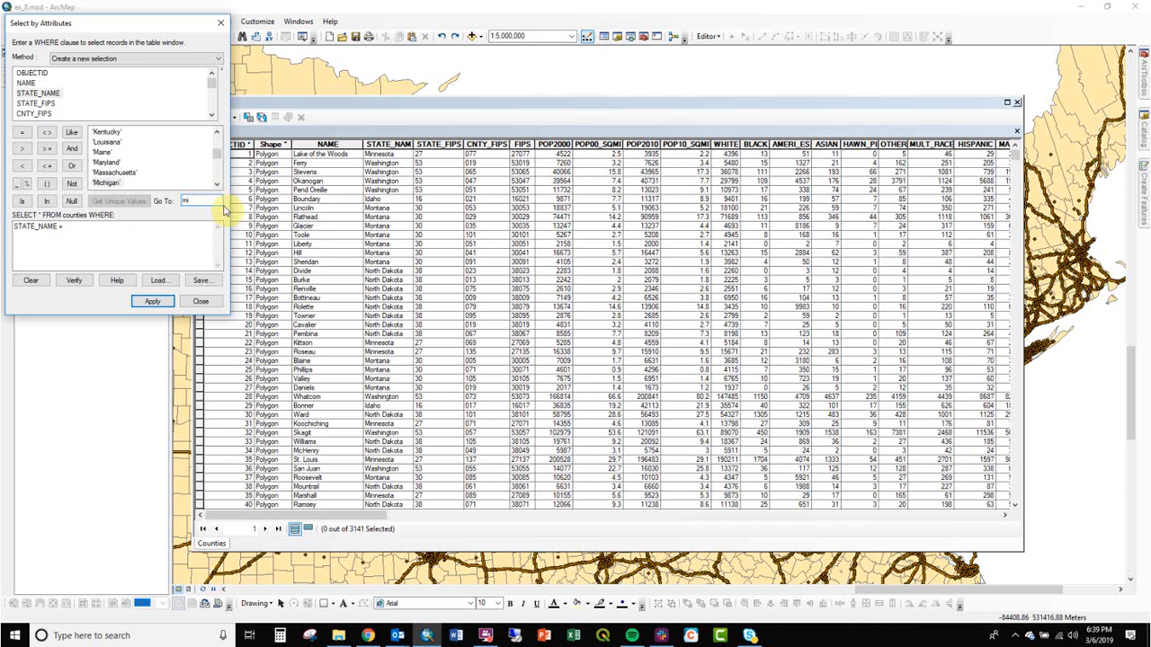
{"action": "double_click", "coordinate": [108, 183]}
{"action": "left_click", "coordinate": [152, 301]}
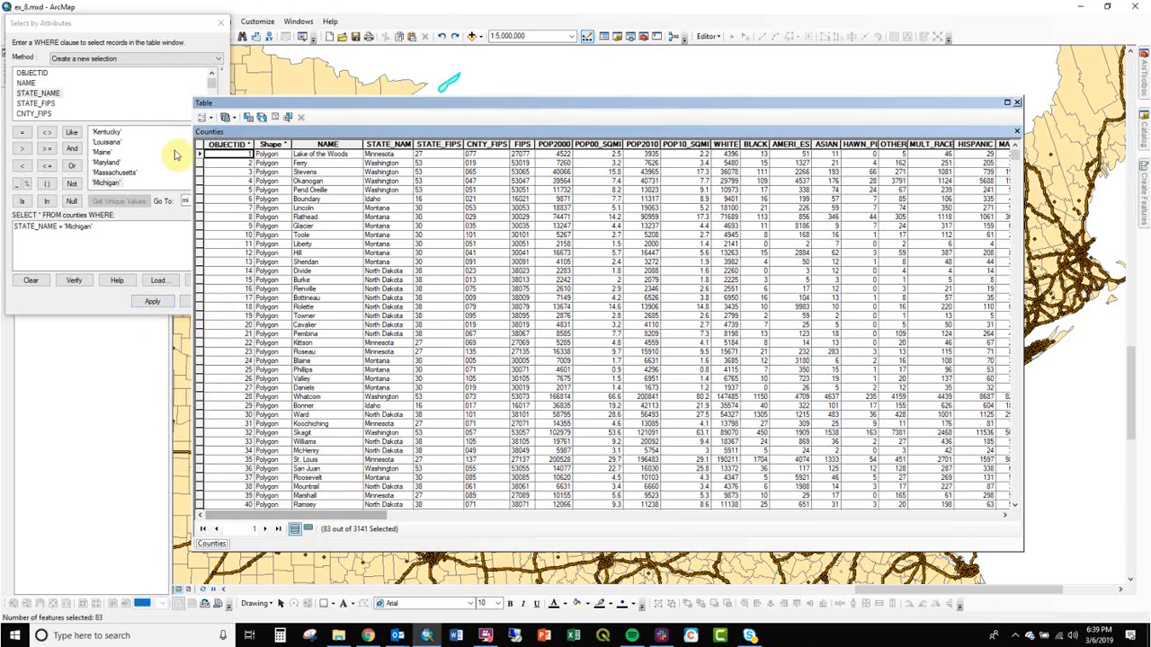
{"action": "left_click", "coordinate": [1011, 102]}
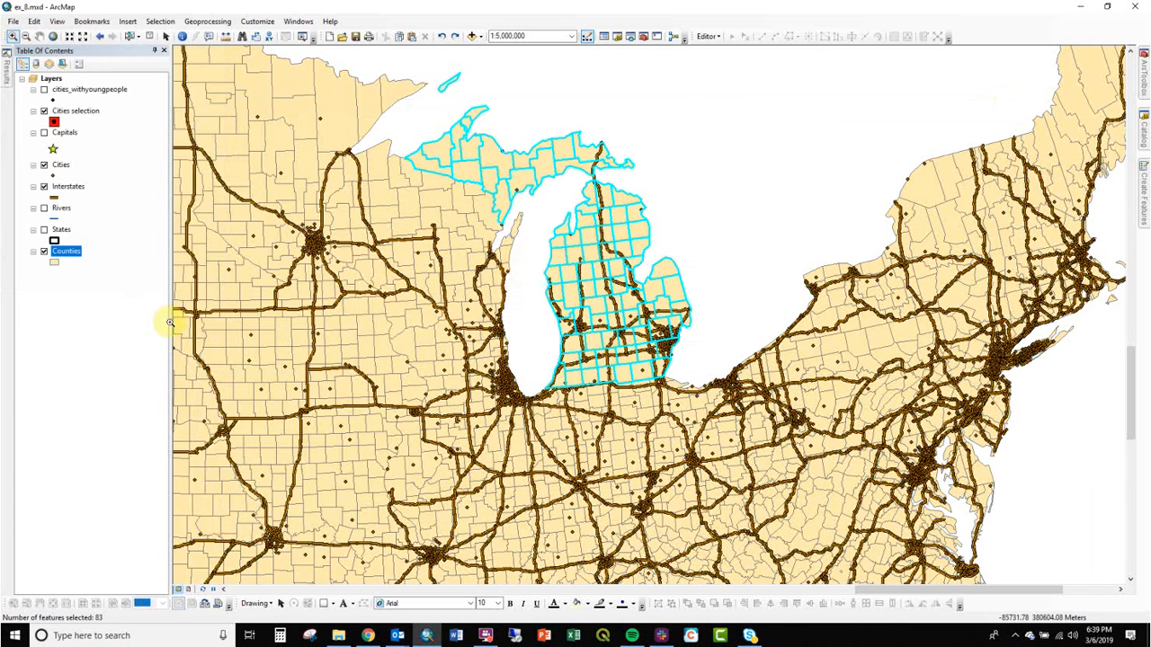
Create a new layer from the selected Counties features.
{"action": "right_click", "coordinate": [73, 256]}
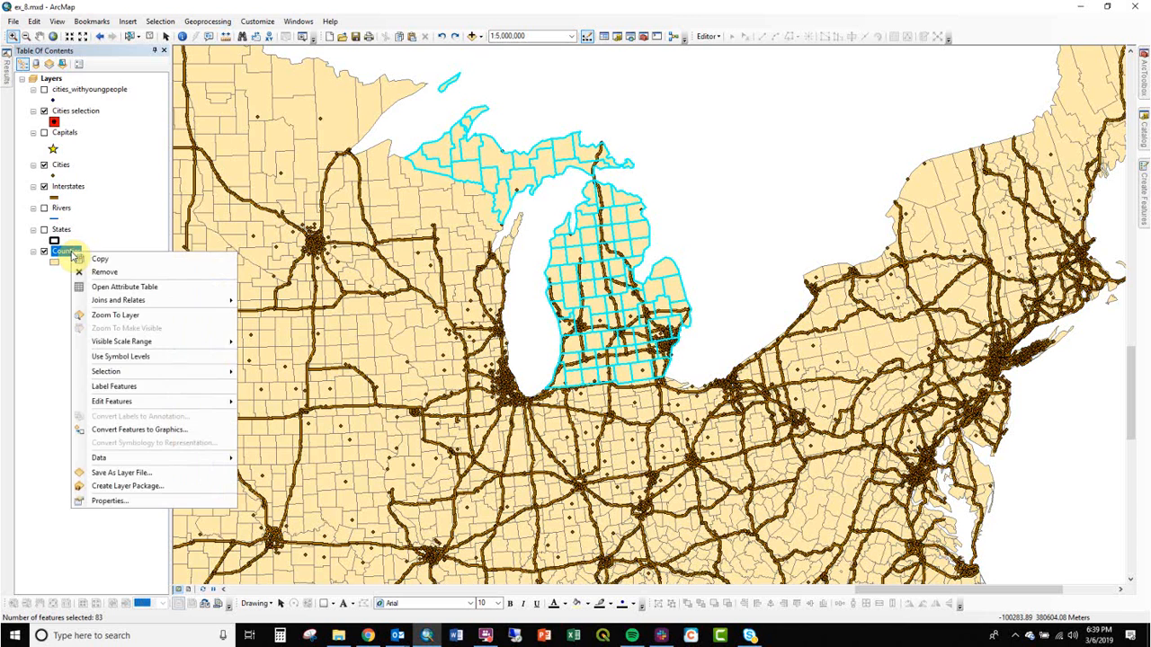
{"action": "mouse_move", "coordinate": [160, 373]}
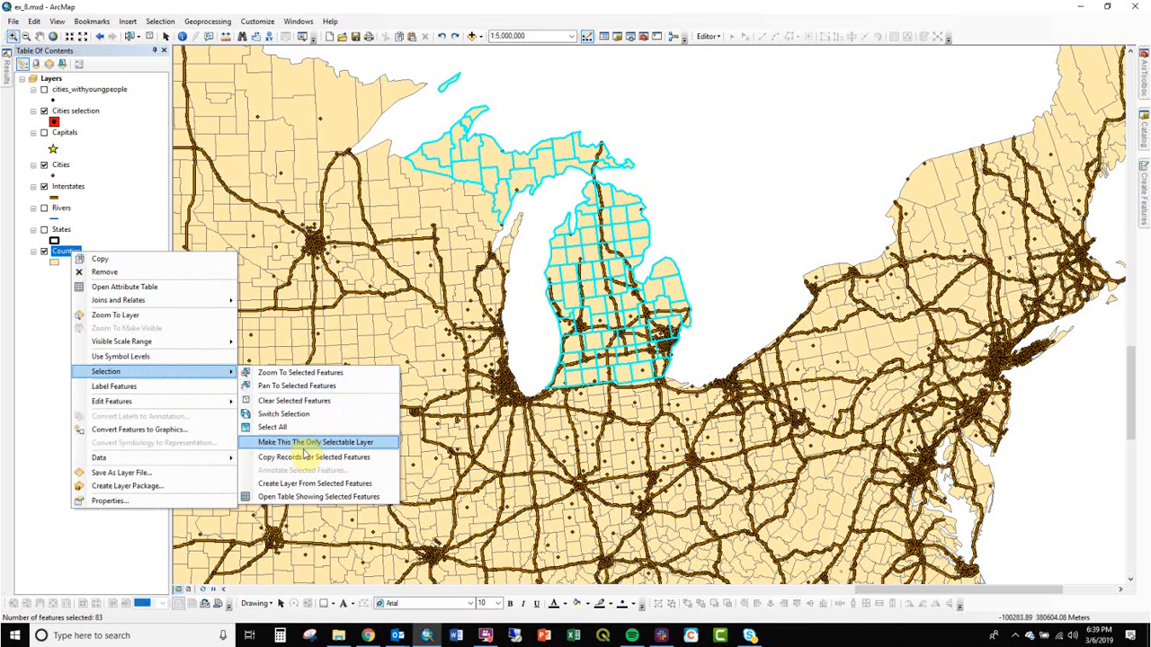
{"action": "left_click", "coordinate": [303, 483]}
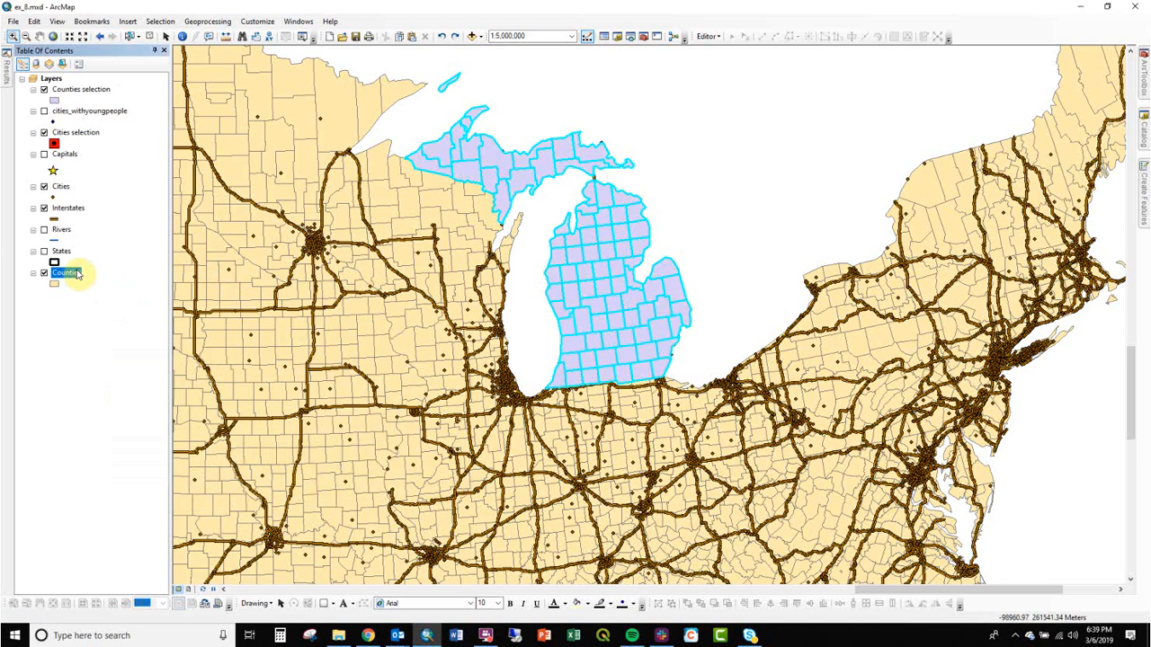
Rename the new selection layer to Michigan Counties - TEMPORARY LAYER.
{"action": "left_click", "coordinate": [81, 90]}
{"action": "left_click", "coordinate": [84, 93]}
{"action": "type", "text": "Michigan Counties -"}
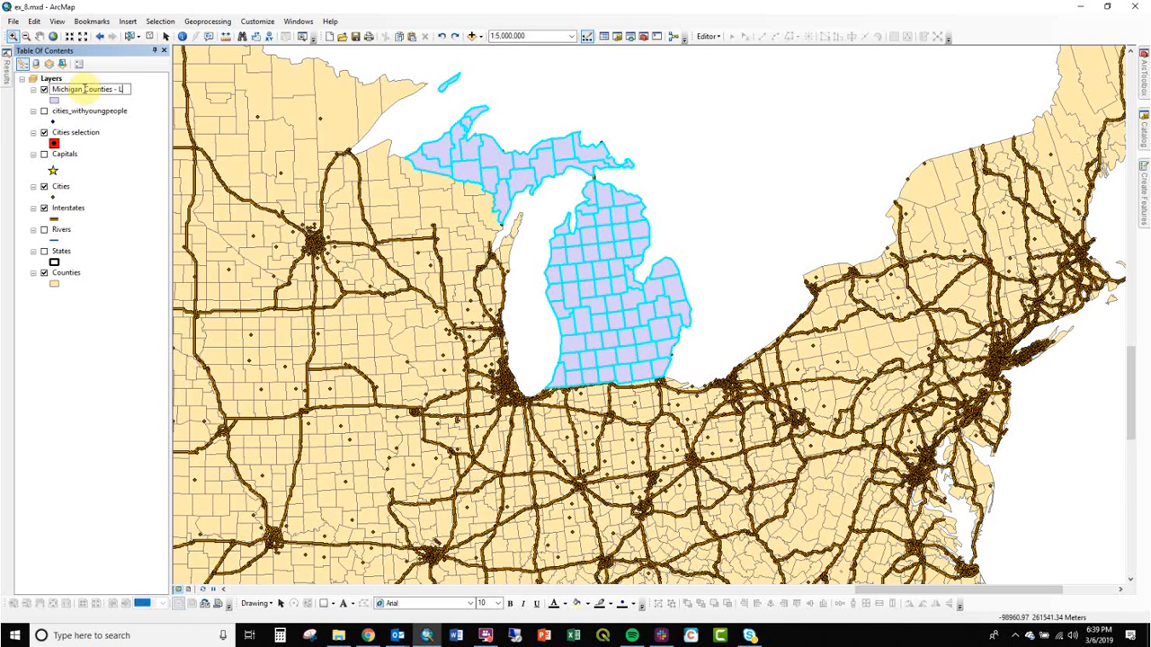
{"action": "type", "text": " Layer"}
{"action": "key", "text": "BackSpace"}
{"action": "key", "text": "BackSpace"}
{"action": "key", "text": "BackSpace"}
{"action": "key", "text": "BackSpace"}
{"action": "key", "text": "BackSpace"}
{"action": "type", "text": "TEMPORA"}
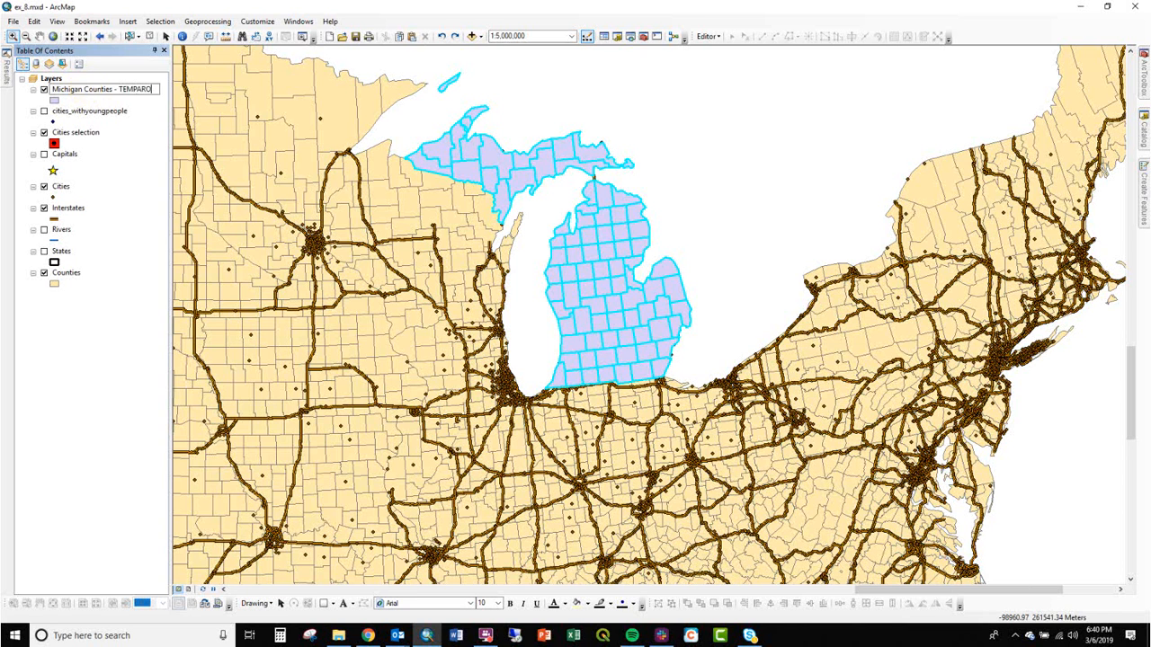
{"action": "type", "text": "RY LAYER"}
{"action": "key", "text": "Return"}
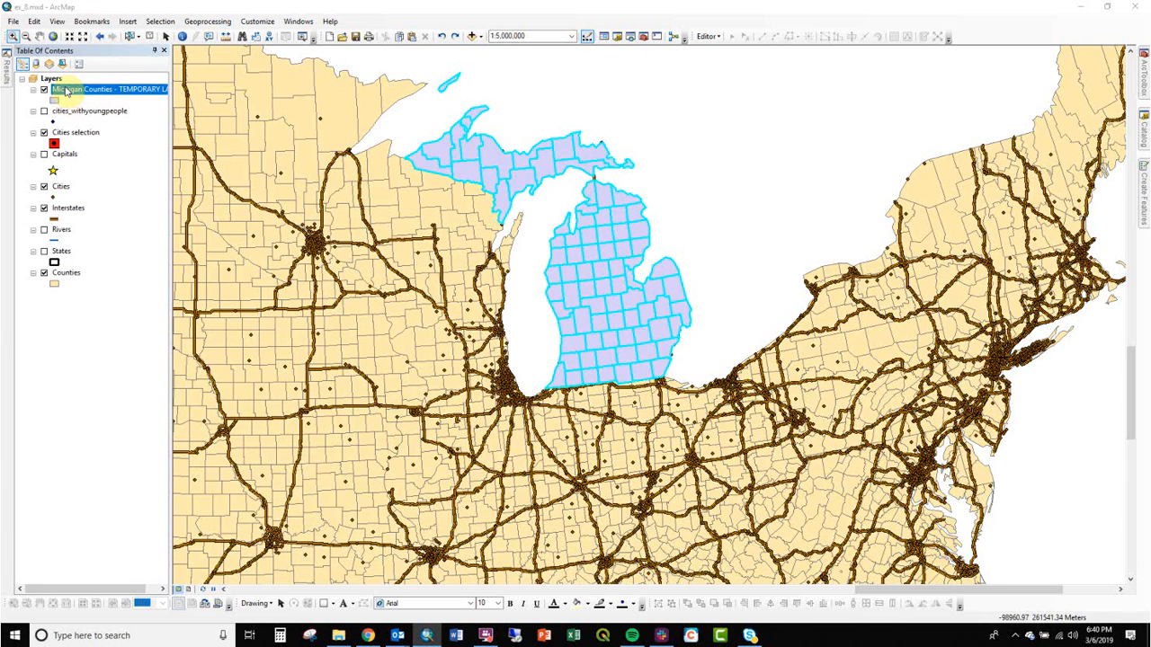
Export the selected Counties features to Test.gdb as Michigan_Counties_PERMANENT_LAYER and add it to the map.
{"action": "right_click", "coordinate": [61, 273]}
{"action": "mouse_move", "coordinate": [104, 476]}
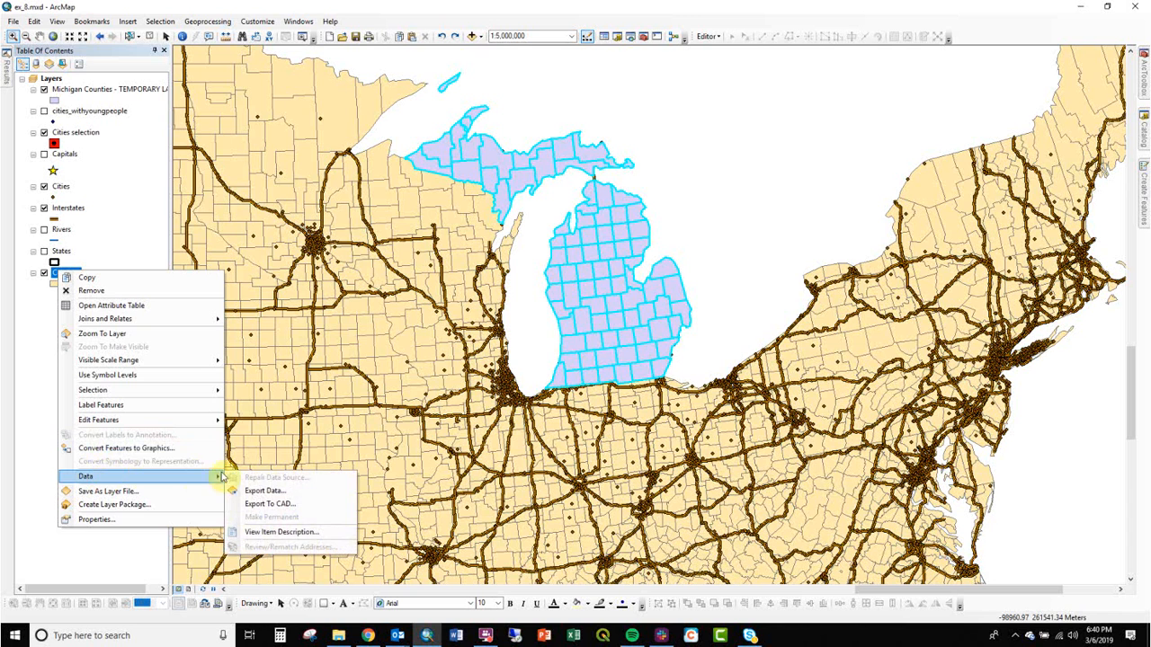
{"action": "left_click", "coordinate": [286, 490]}
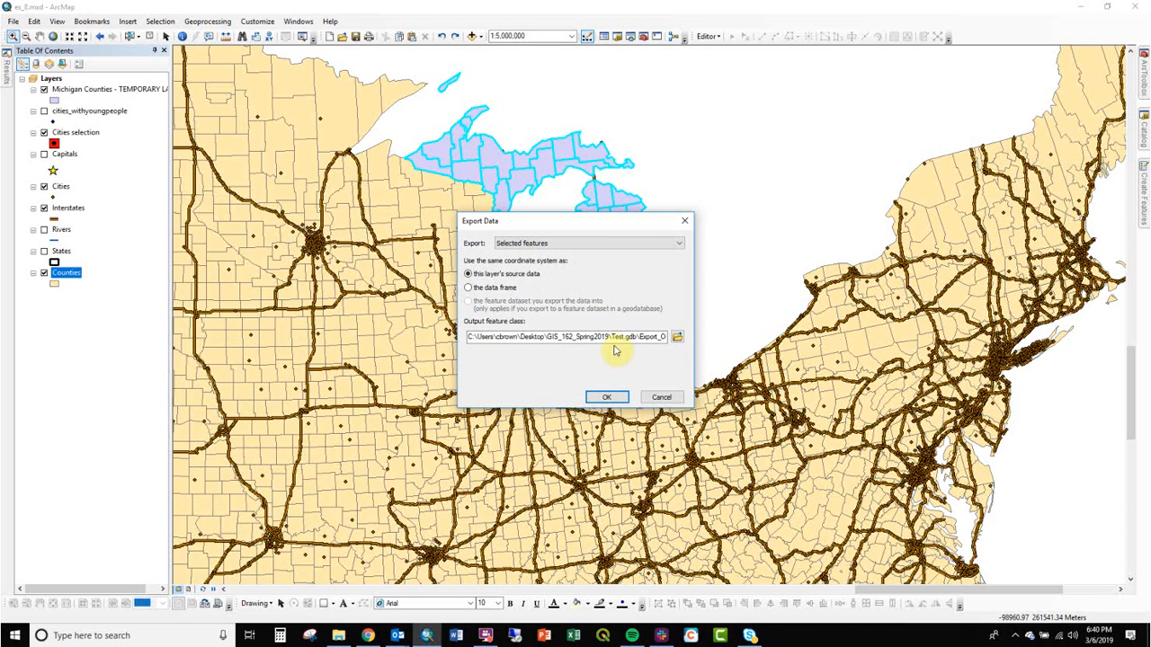
{"action": "left_click", "coordinate": [680, 339]}
{"action": "left_click_drag", "start_coordinate": [554, 377], "coordinate": [377, 406]}
{"action": "type", "text": "Michigan_Counties_PERMANENT_L"}
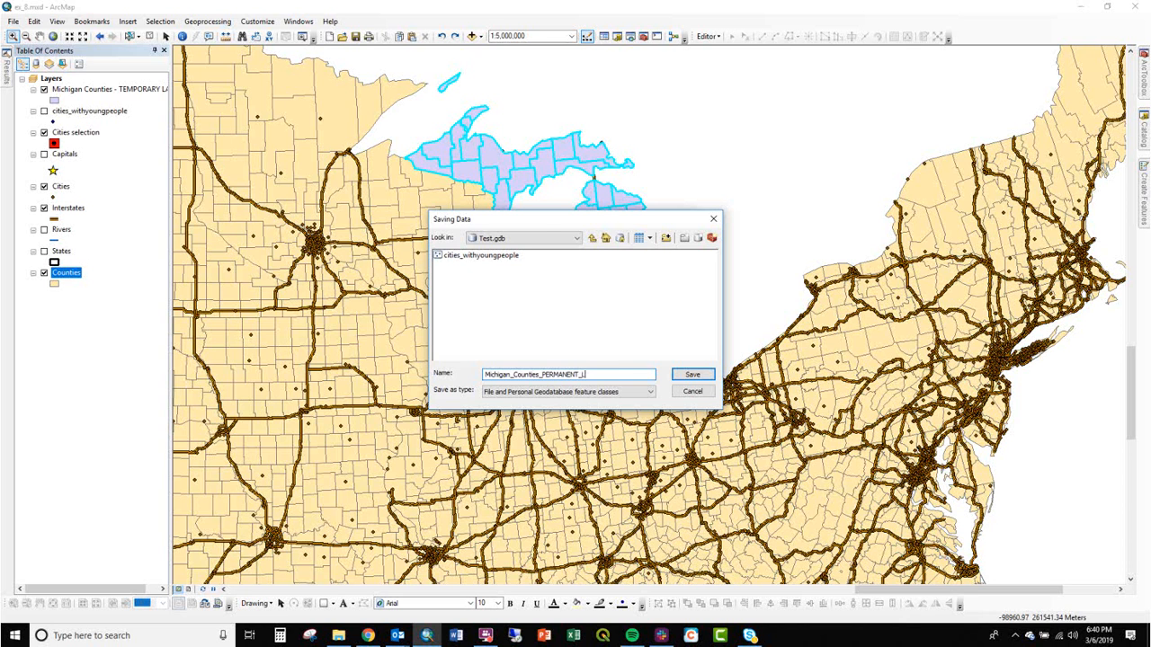
{"action": "key", "text": "Return"}
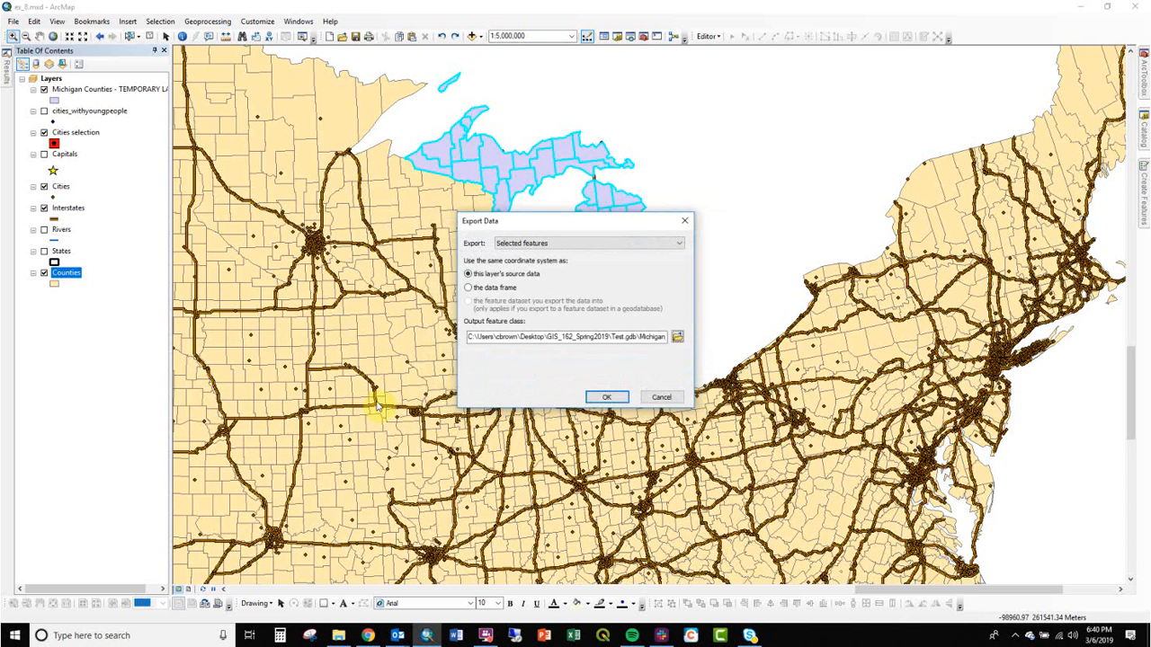
{"action": "left_click", "coordinate": [599, 396]}
{"action": "left_click", "coordinate": [619, 360]}
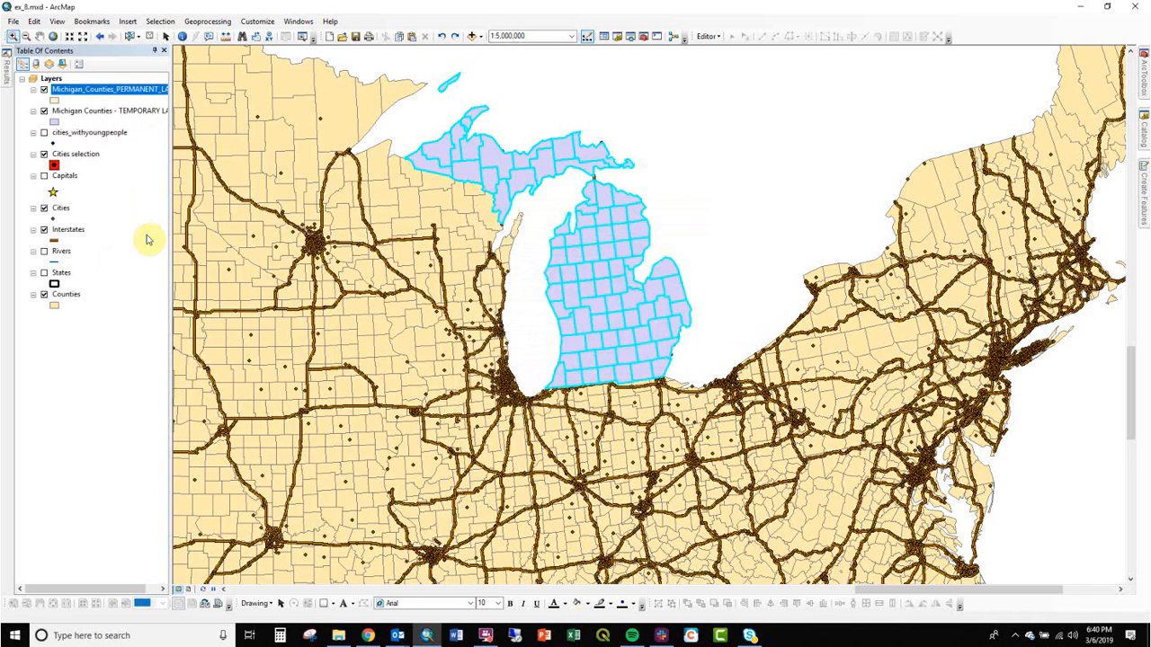
Give Michigan_Counties_PERMANENT_LAYER a teal fill symbol and toggle layer visibility to compare it with Counties.
{"action": "left_click", "coordinate": [54, 100]}
{"action": "double_click", "coordinate": [547, 249]}
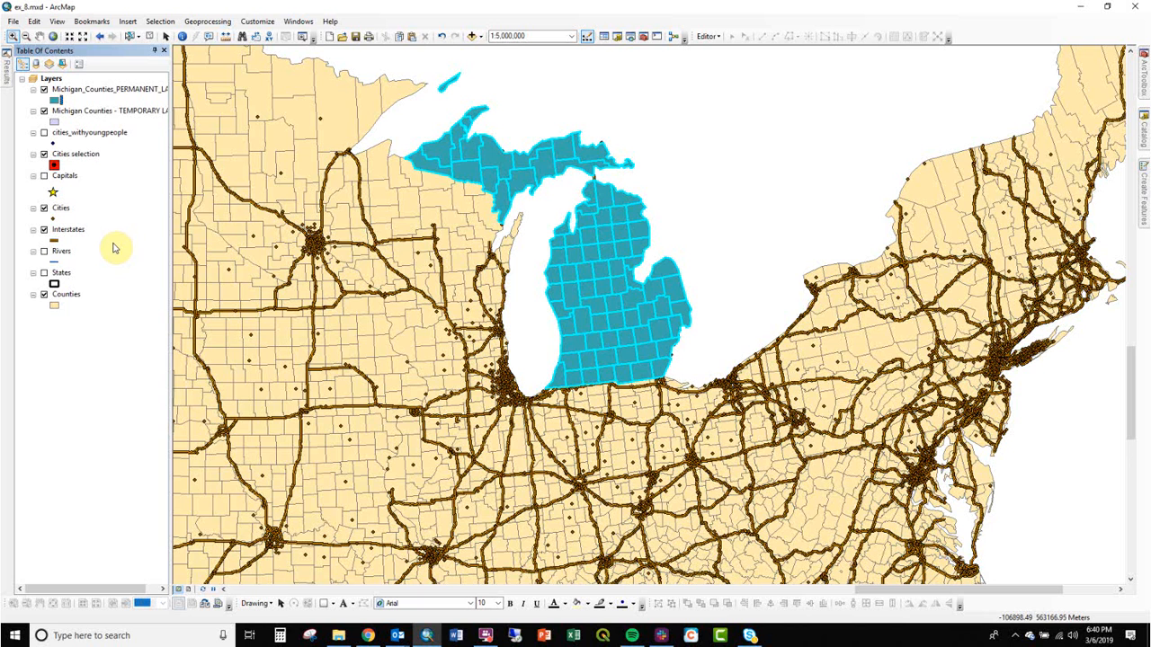
{"action": "left_click", "coordinate": [44, 295]}
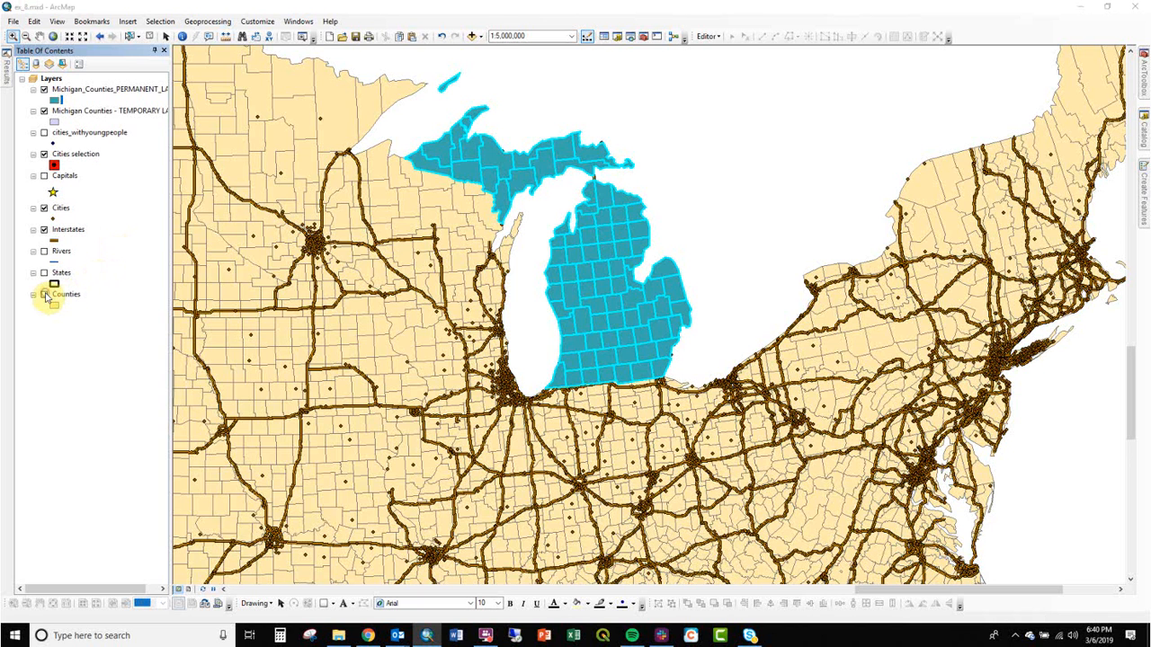
{"action": "left_click", "coordinate": [42, 92]}
{"action": "left_click", "coordinate": [43, 89]}
{"action": "left_click", "coordinate": [43, 90]}
{"action": "left_click", "coordinate": [44, 295]}
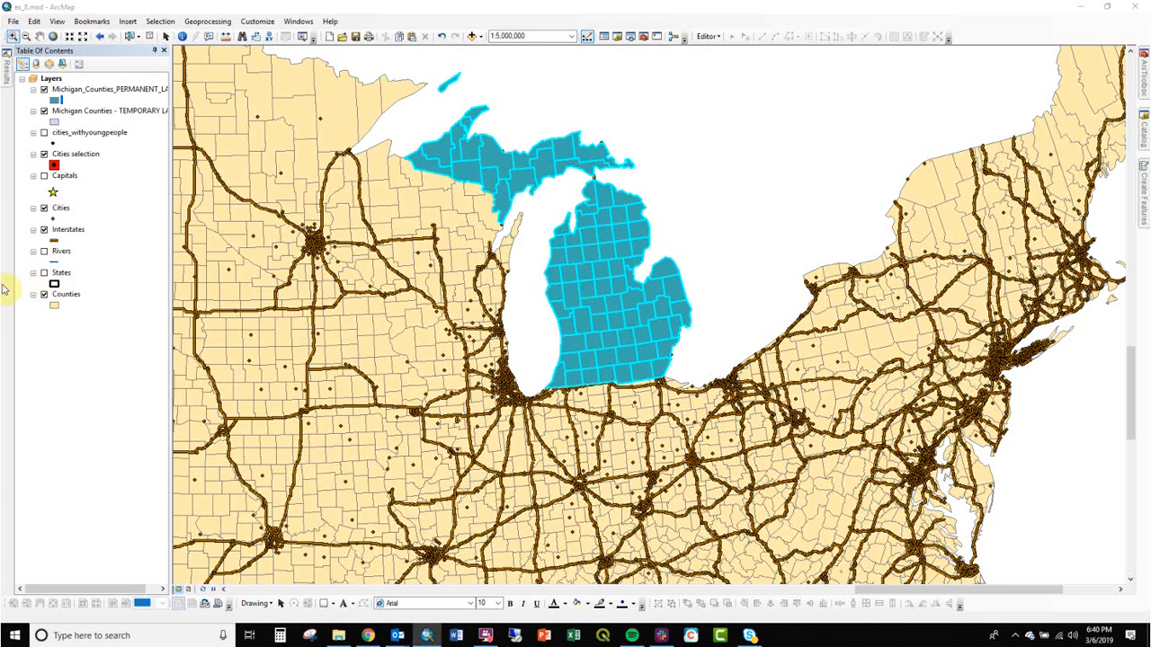
Set a definition query STATE_NAME = 'Michigan' on the Counties layer using the Query Builder.
{"action": "double_click", "coordinate": [66, 295]}
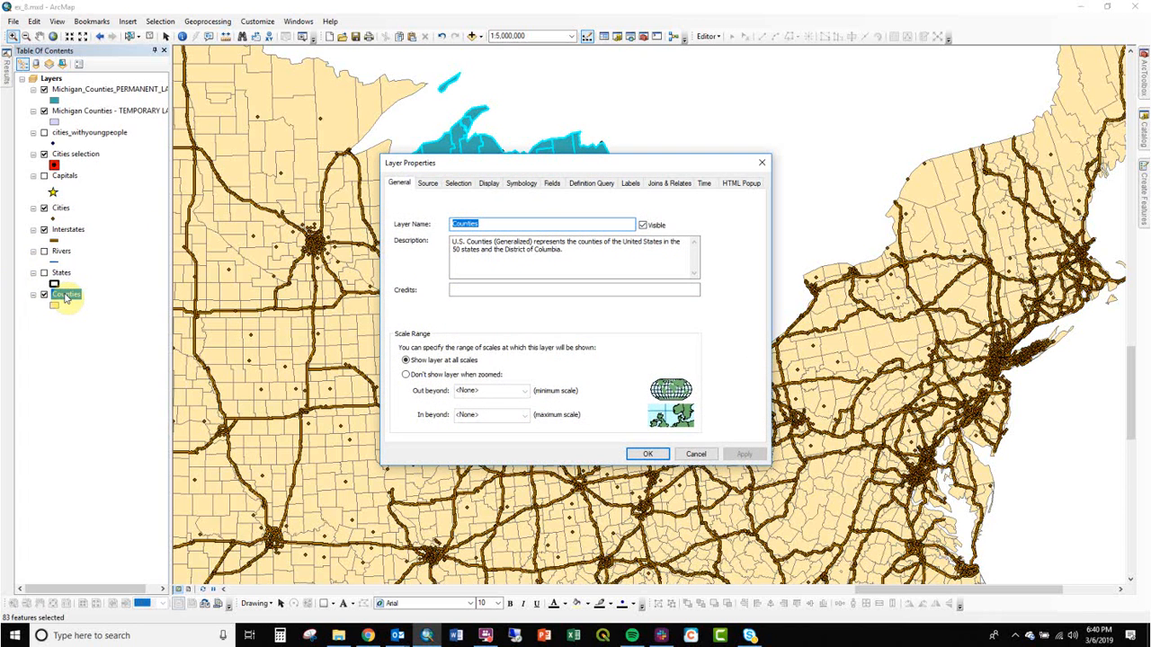
{"action": "left_click", "coordinate": [590, 187]}
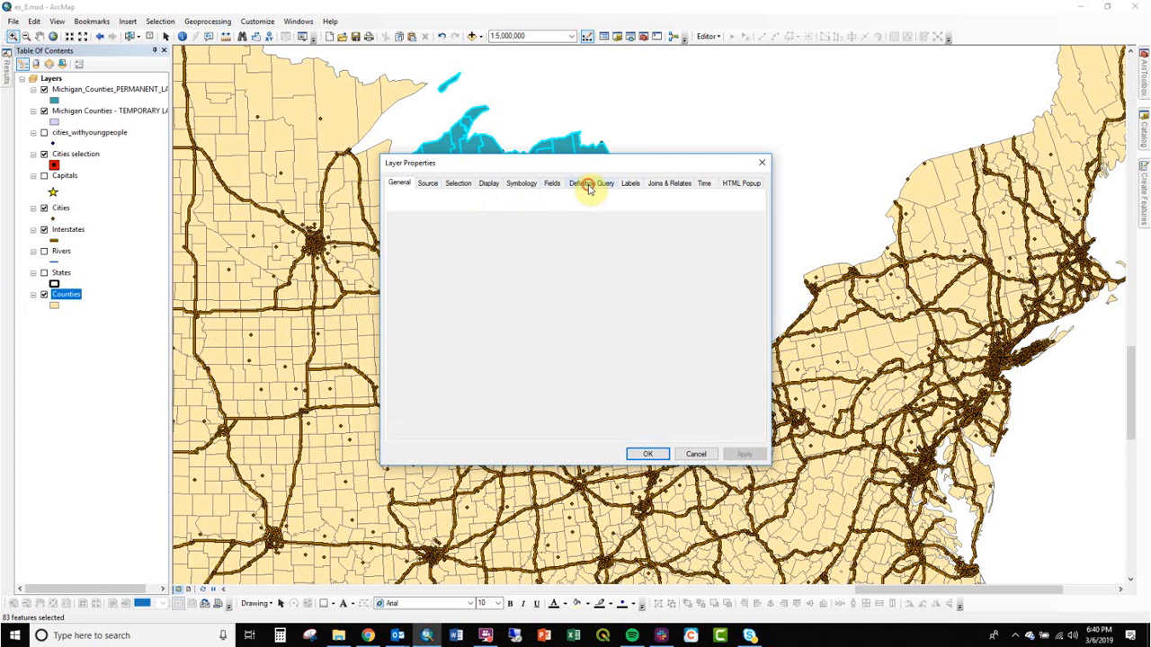
{"action": "left_click", "coordinate": [457, 332]}
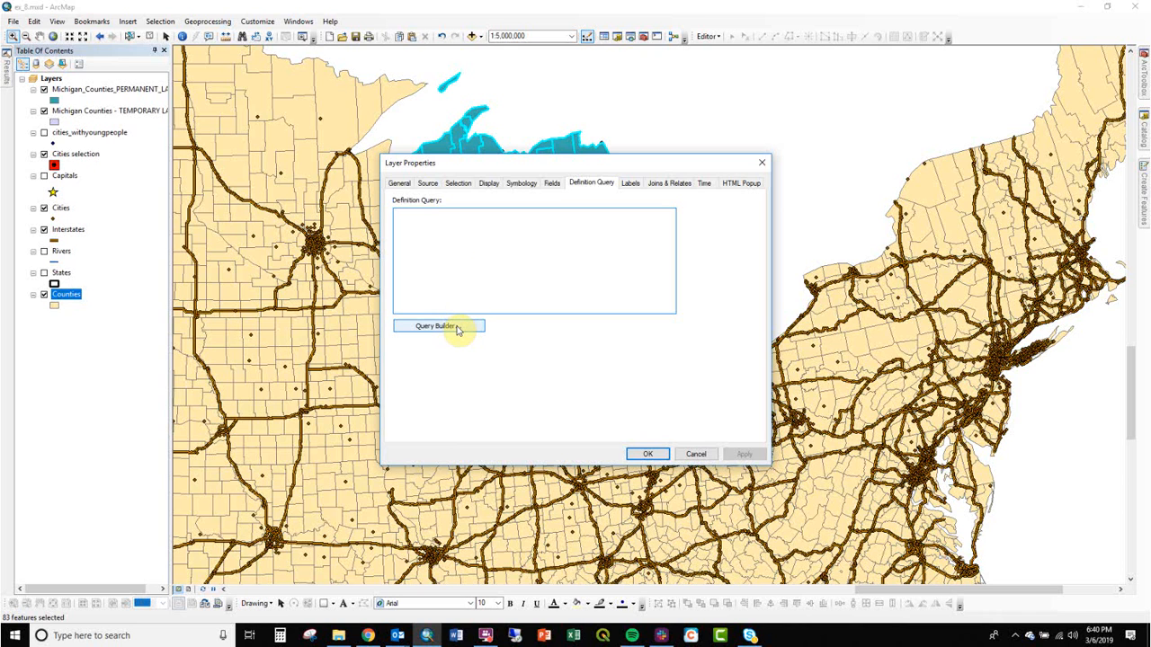
{"action": "left_click", "coordinate": [458, 329]}
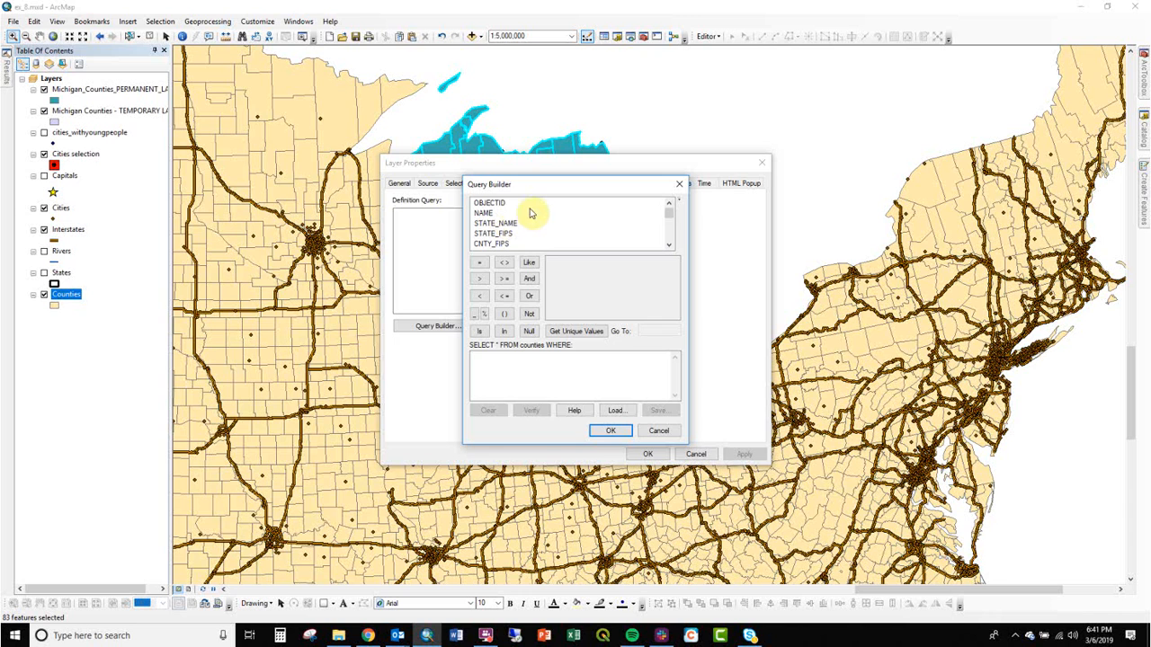
{"action": "double_click", "coordinate": [499, 223]}
{"action": "left_click", "coordinate": [480, 262]}
{"action": "left_click", "coordinate": [586, 331]}
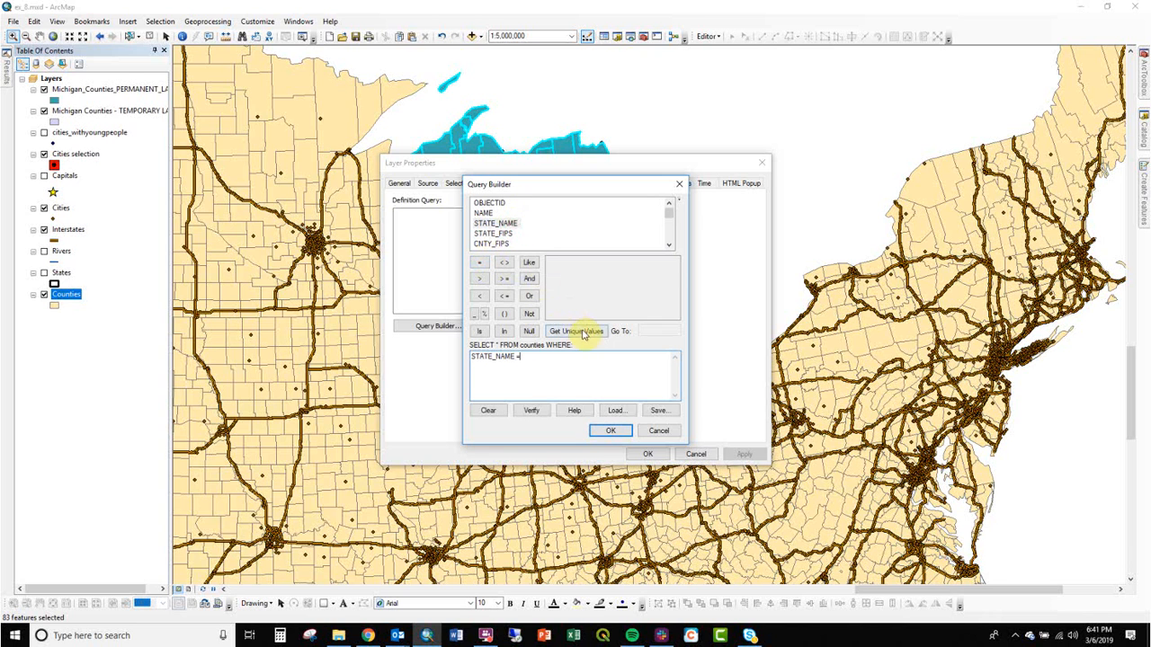
{"action": "left_click", "coordinate": [670, 330]}
{"action": "type", "text": "M"}
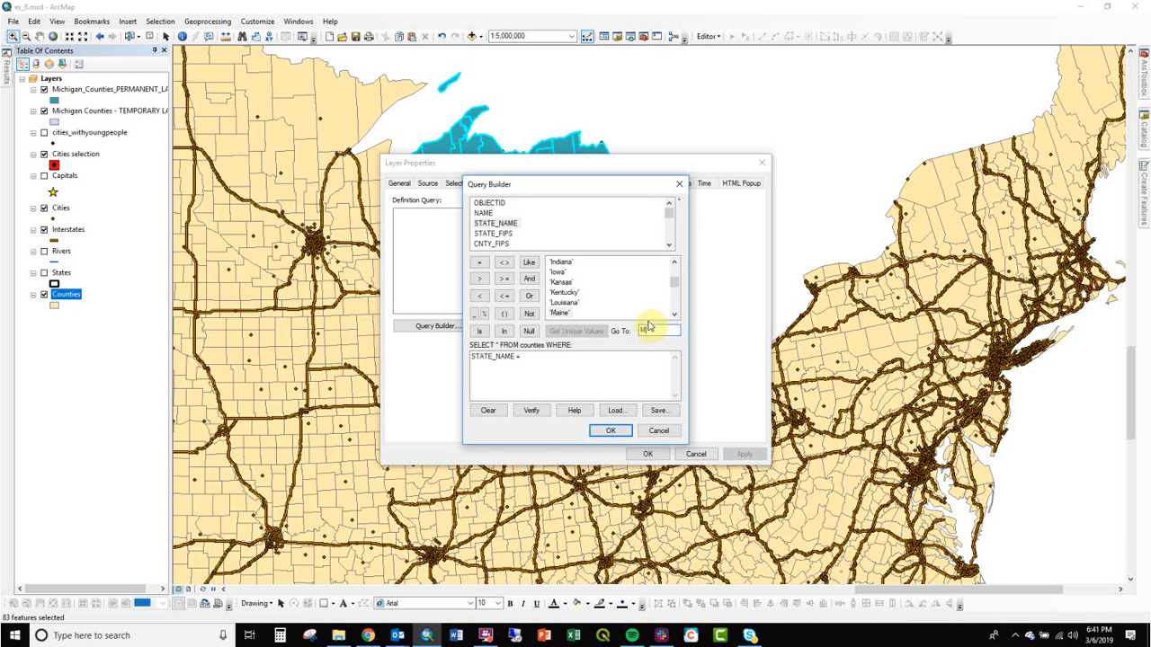
{"action": "double_click", "coordinate": [564, 282]}
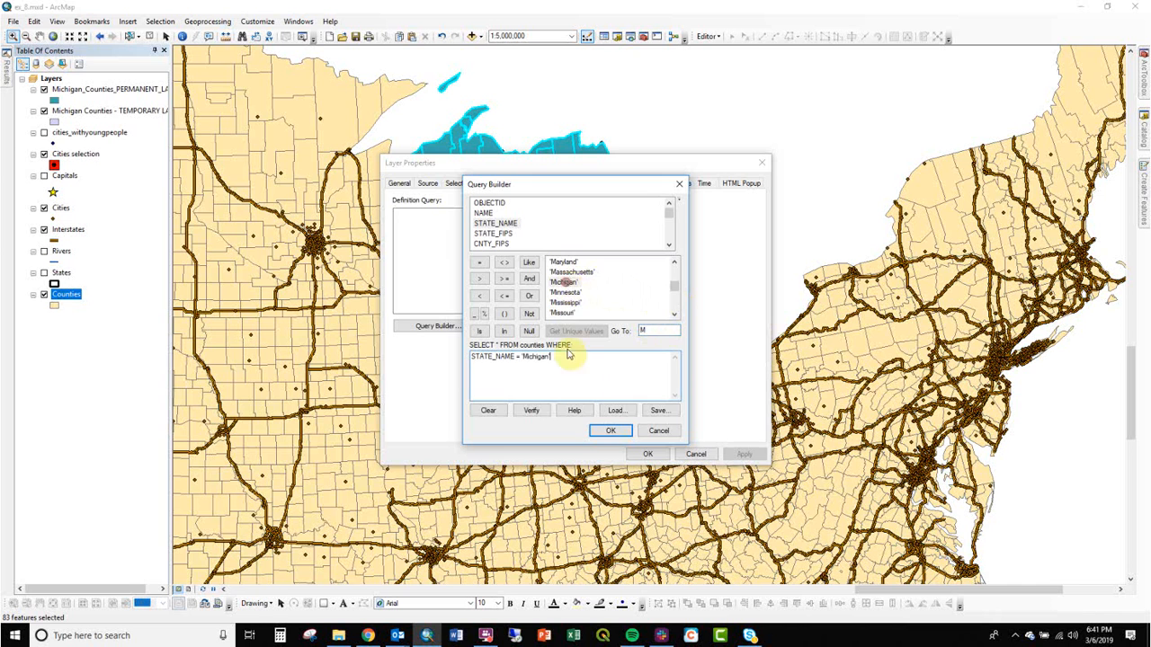
{"action": "left_click", "coordinate": [610, 431]}
{"action": "left_click", "coordinate": [647, 454]}
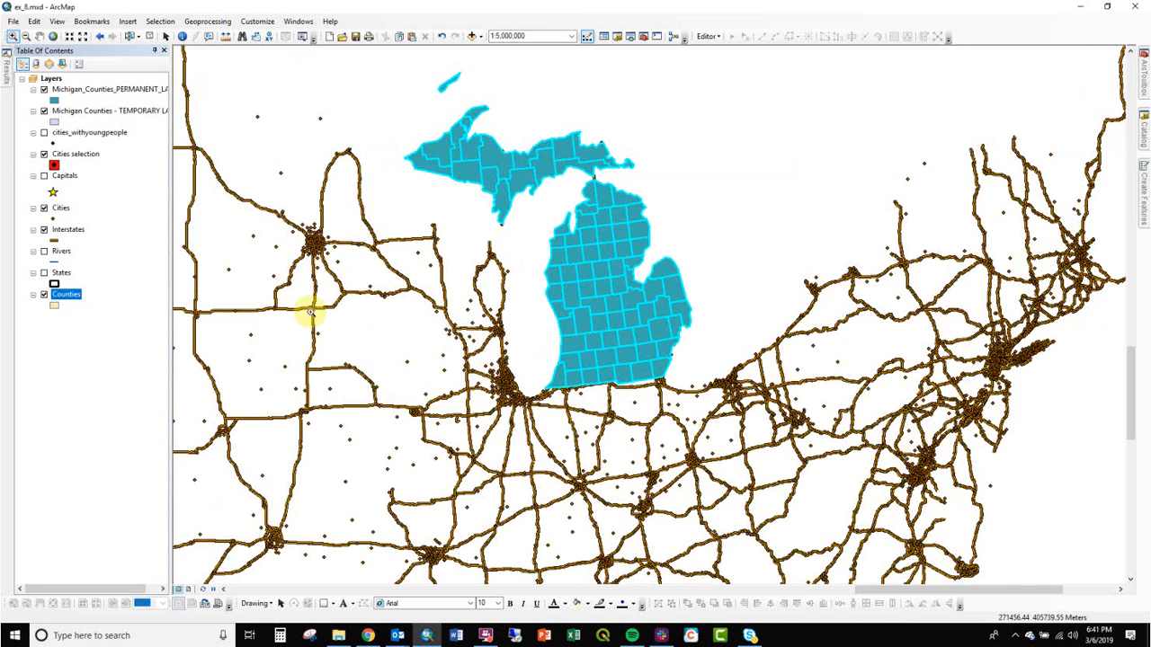
Hide both Michigan Counties layers and the Interstates layer.
{"action": "left_click", "coordinate": [44, 90]}
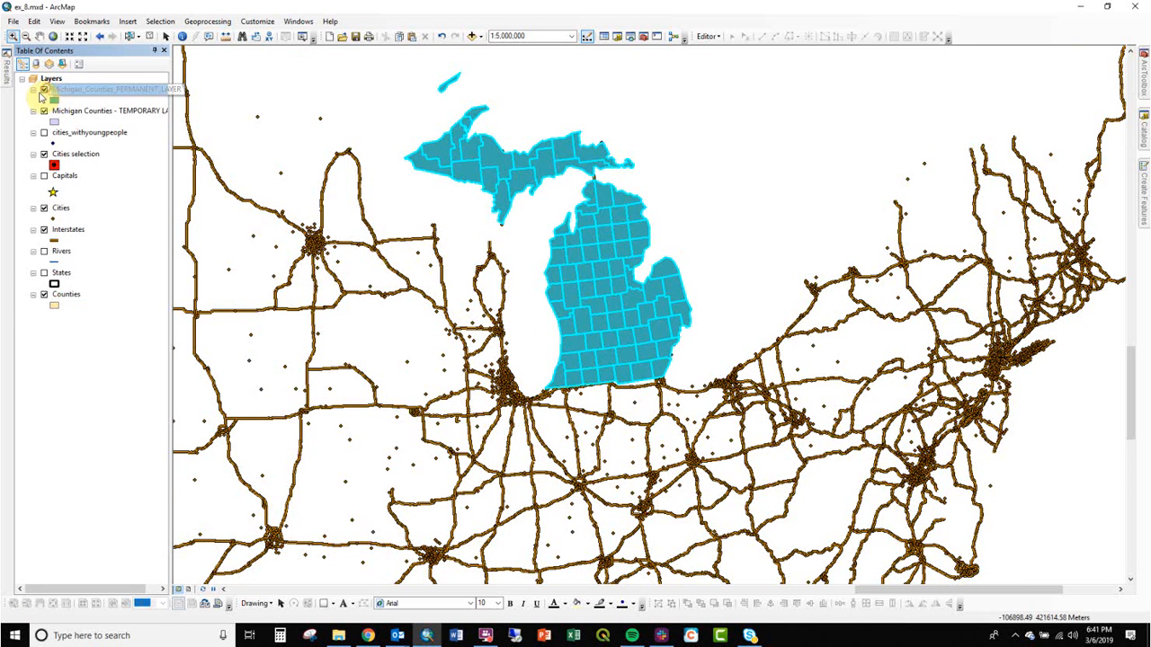
{"action": "left_click", "coordinate": [44, 113]}
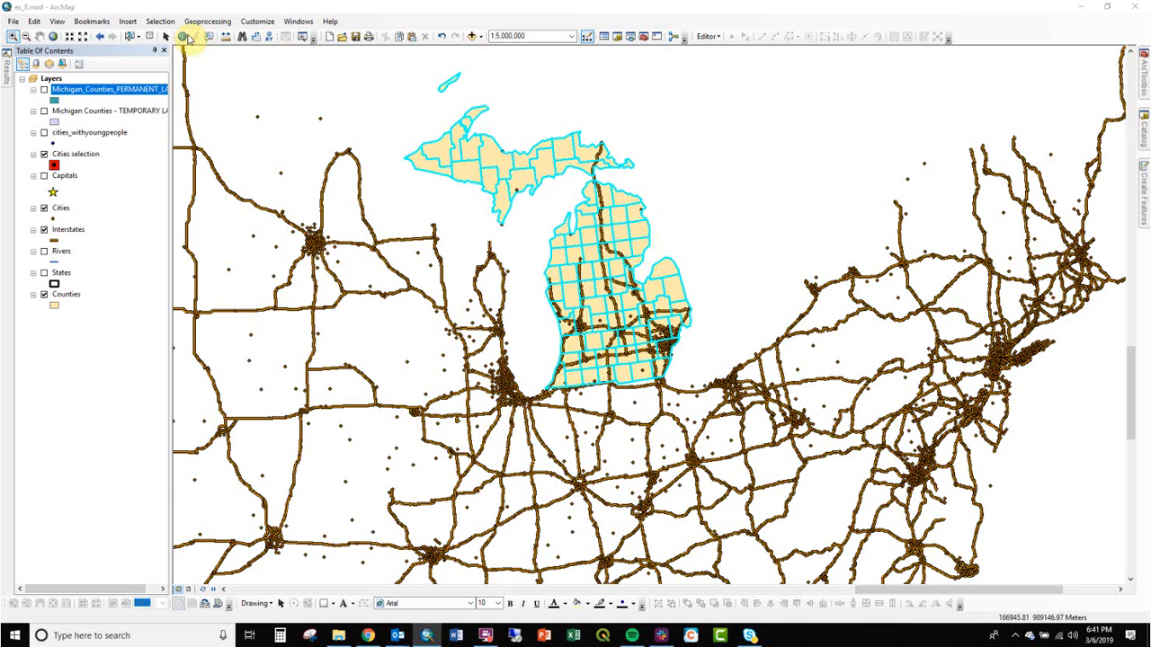
{"action": "left_click", "coordinate": [152, 38]}
{"action": "left_click_drag", "start_coordinate": [415, 233], "coordinate": [449, 237]}
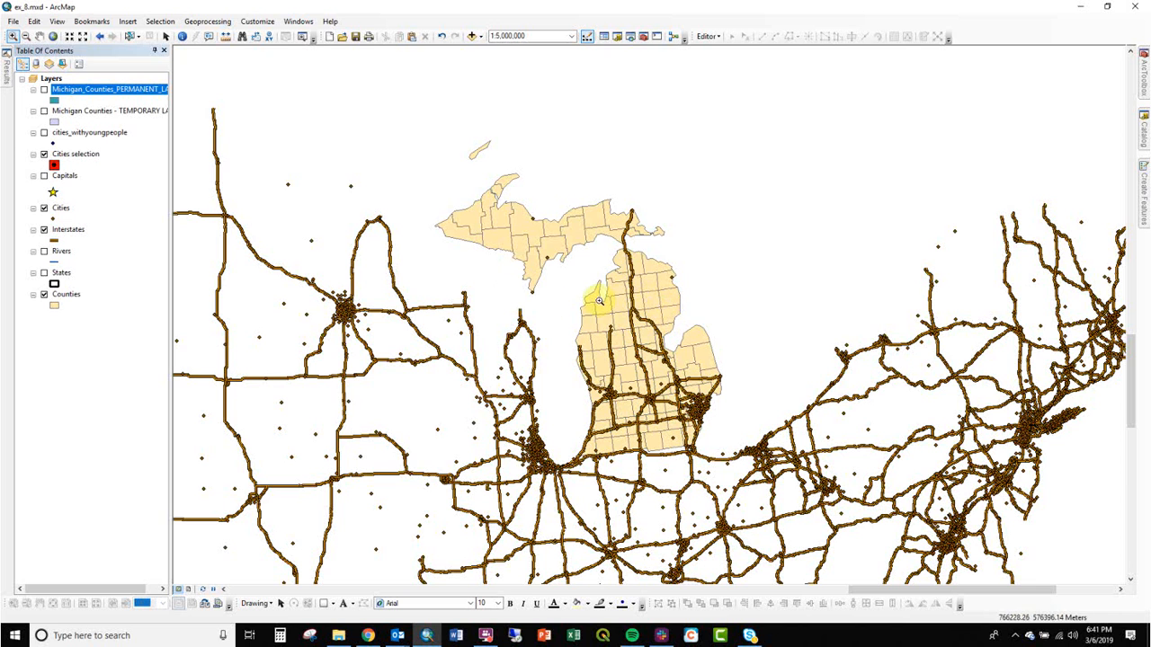
{"action": "left_click", "coordinate": [44, 229]}
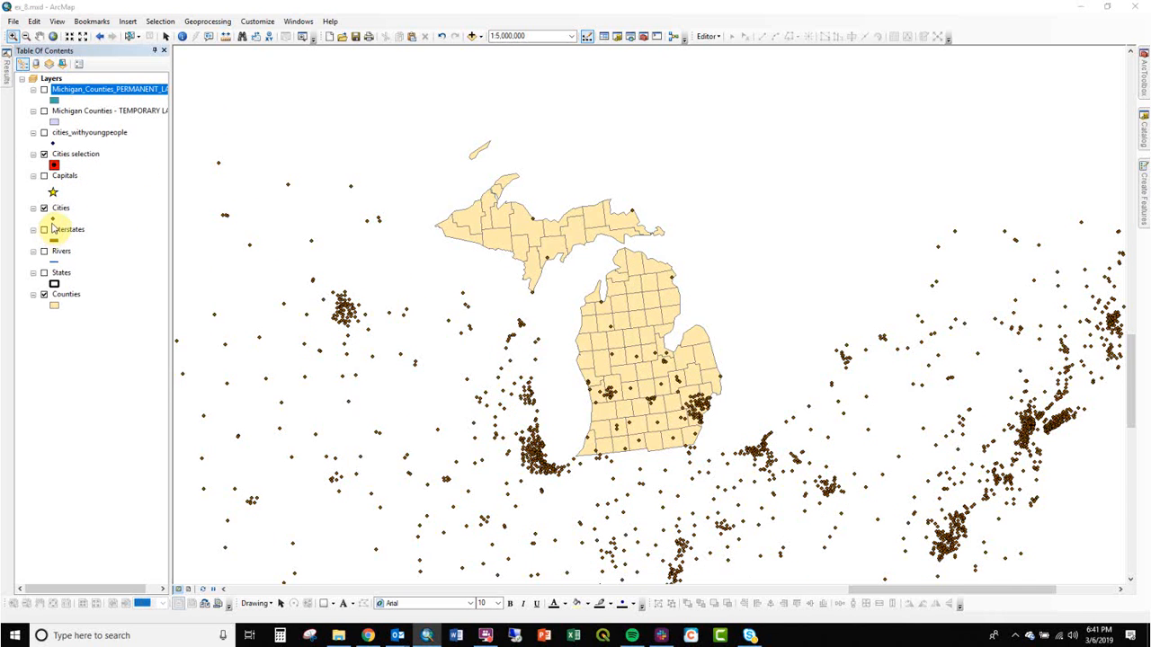
Change the Cities layer symbol to a dark blue dot.
{"action": "left_click", "coordinate": [53, 219]}
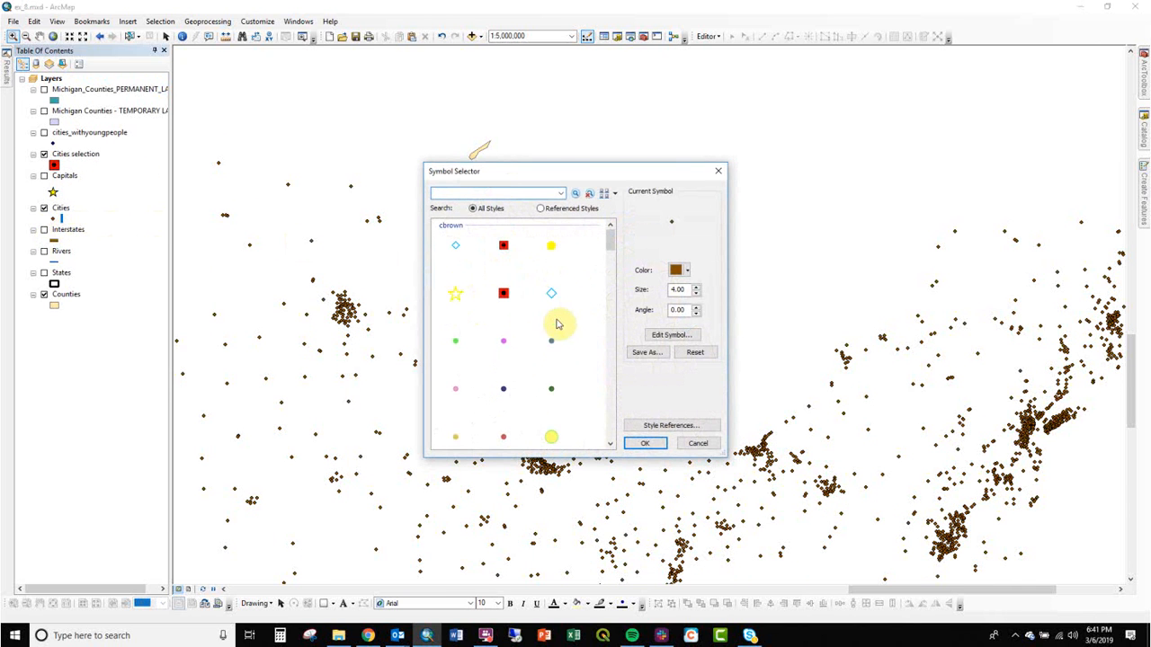
{"action": "double_click", "coordinate": [504, 388]}
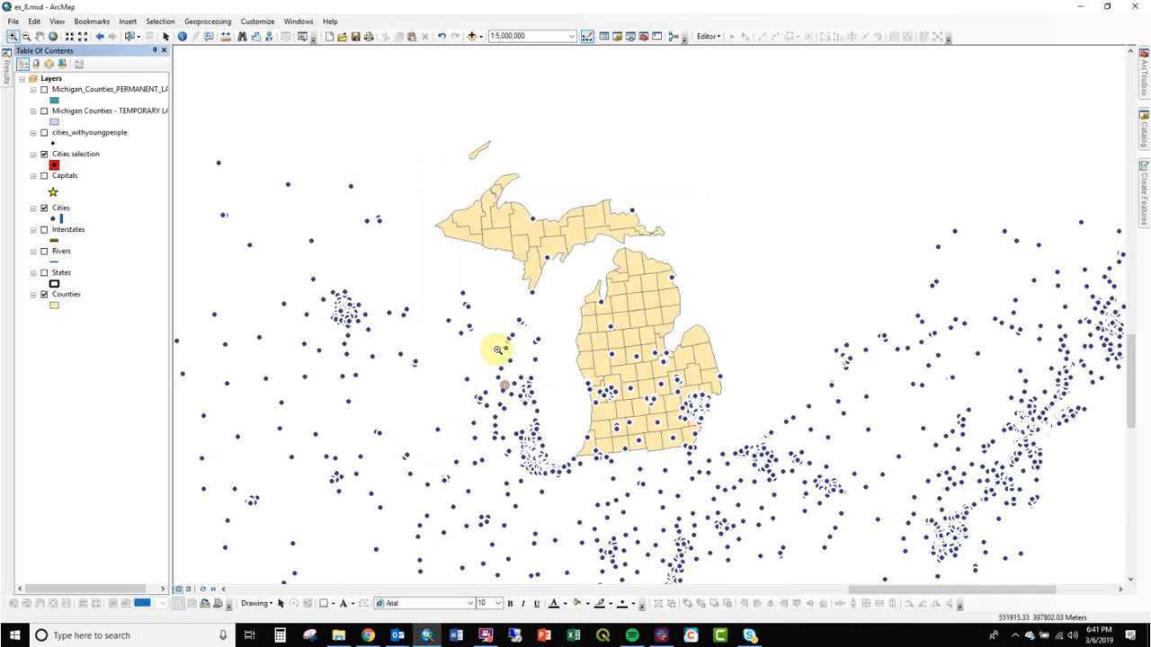
Change the Cities layer symbol to a teal square marker.
{"action": "left_click", "coordinate": [54, 218]}
{"action": "scroll", "coordinate": [604, 378], "scroll_direction": "down", "scroll_amount": 2}
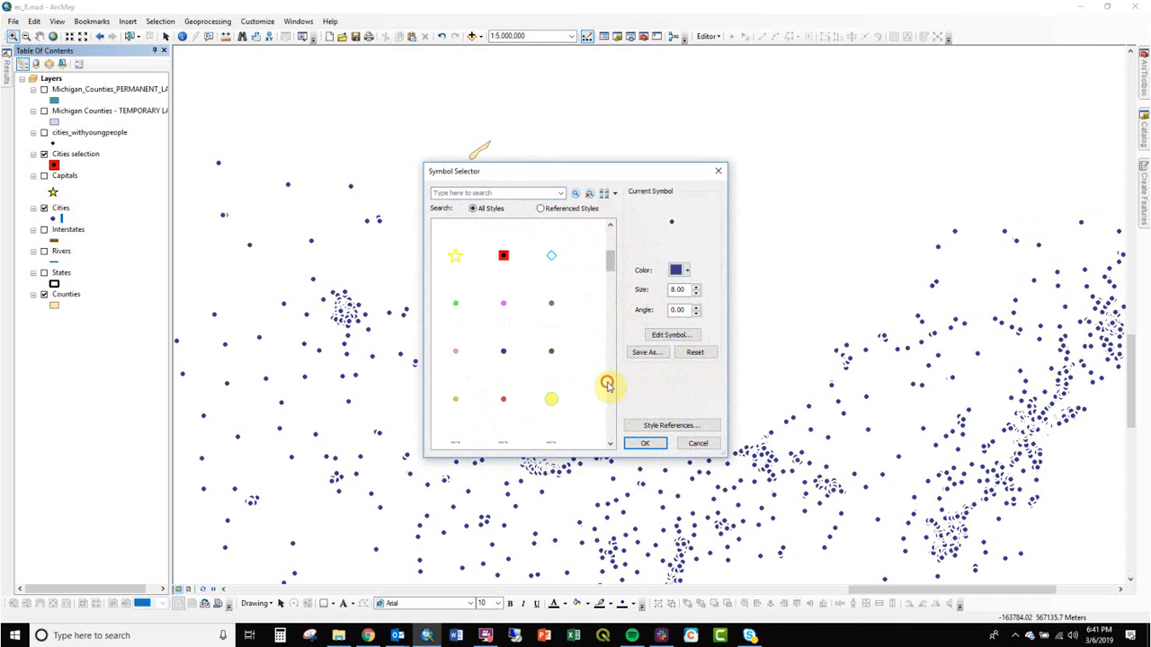
{"action": "double_click", "coordinate": [503, 352]}
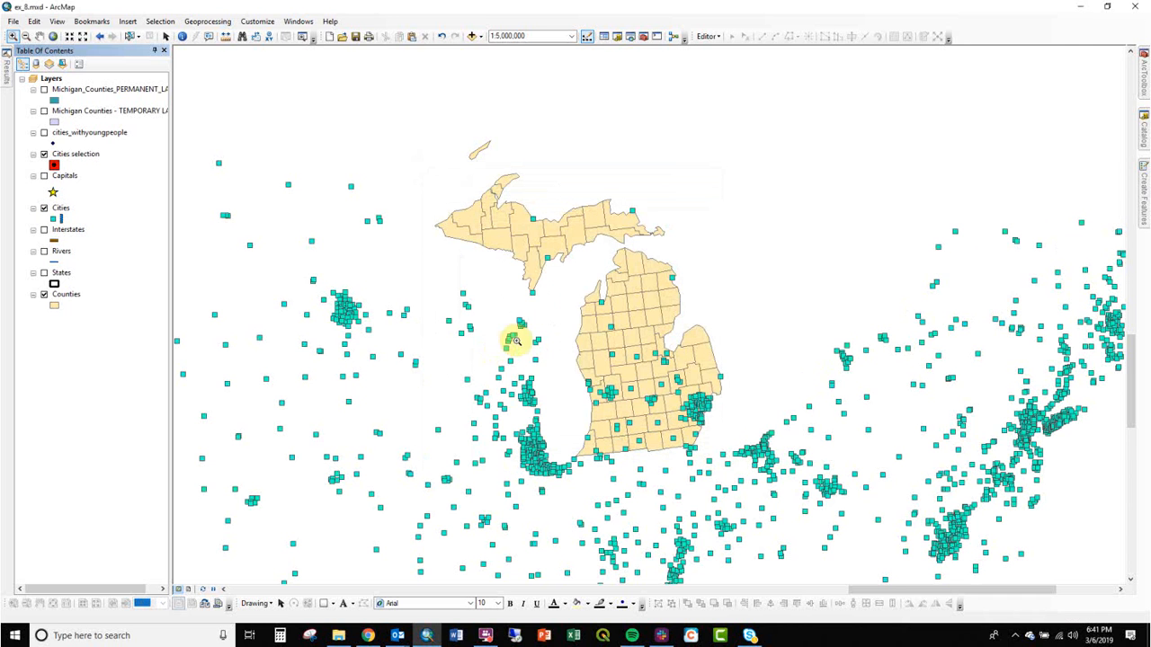
Zoom to Michigan and use Select By Location to select Counties that intersect the Cities layer features.
{"action": "left_click_drag", "start_coordinate": [416, 154], "coordinate": [724, 472]}
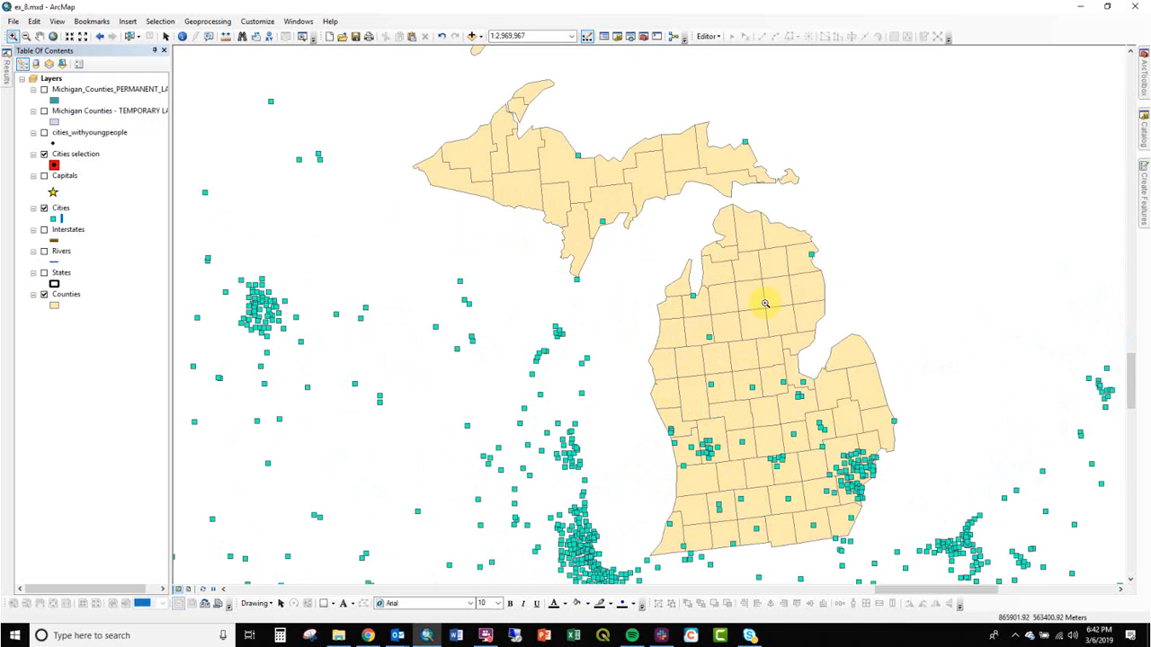
{"action": "left_click", "coordinate": [163, 23]}
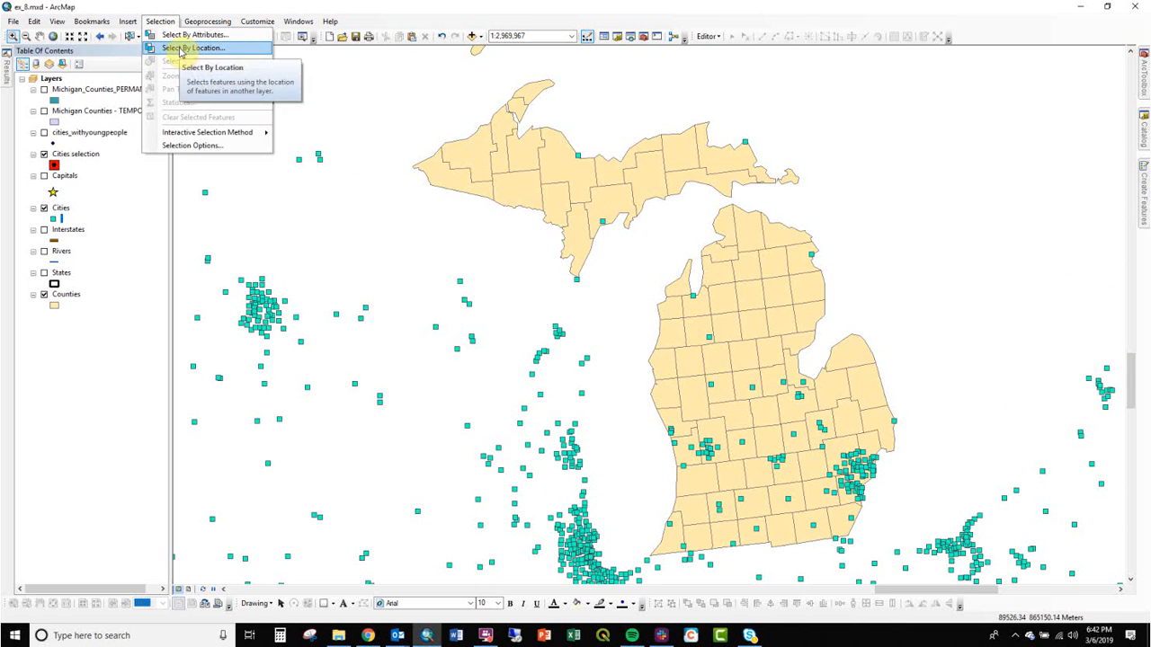
{"action": "left_click", "coordinate": [179, 46]}
{"action": "left_click_drag", "start_coordinate": [538, 112], "coordinate": [326, 178]}
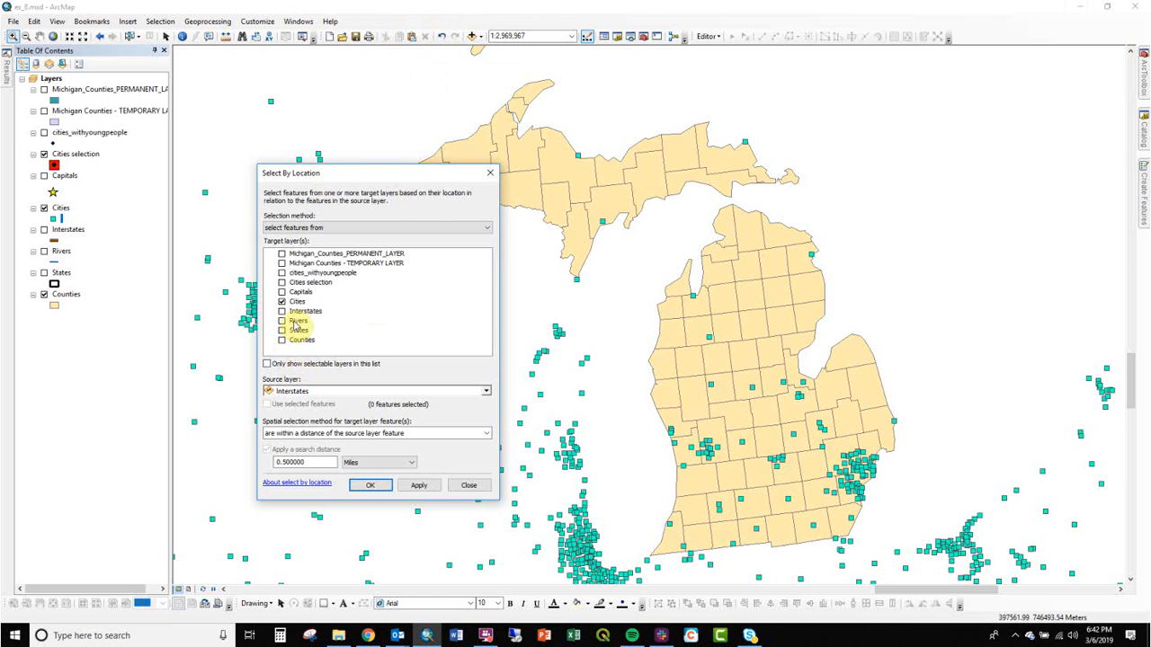
{"action": "left_click", "coordinate": [282, 302]}
{"action": "left_click", "coordinate": [279, 341]}
{"action": "left_click", "coordinate": [279, 341]}
{"action": "left_click", "coordinate": [302, 394]}
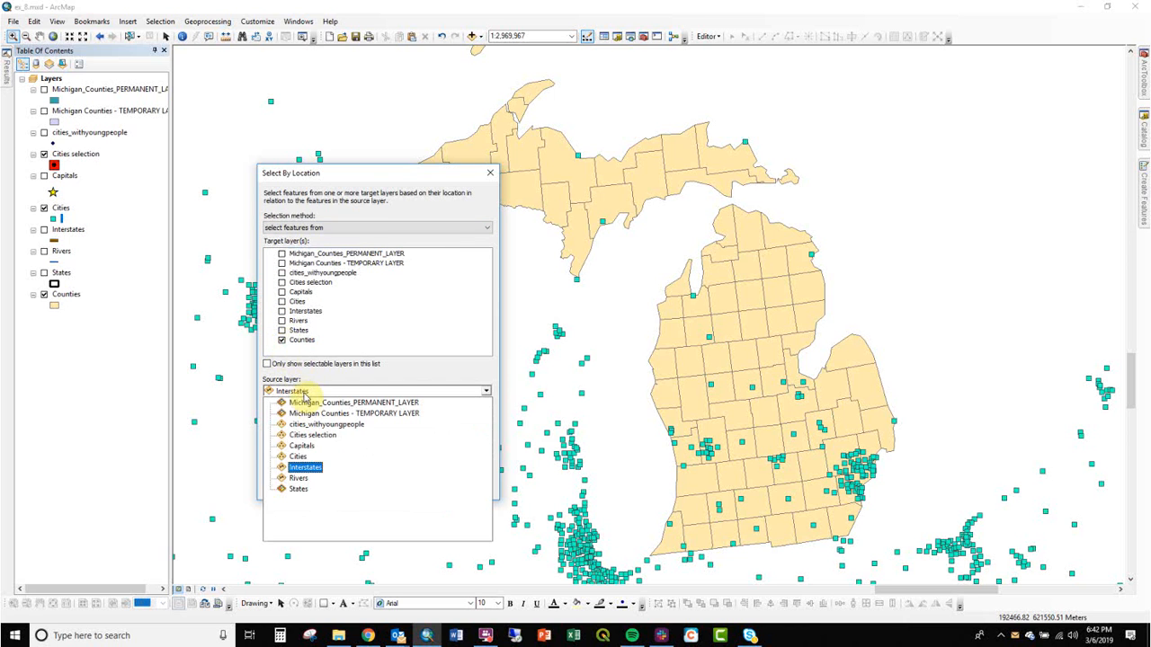
{"action": "left_click", "coordinate": [302, 457]}
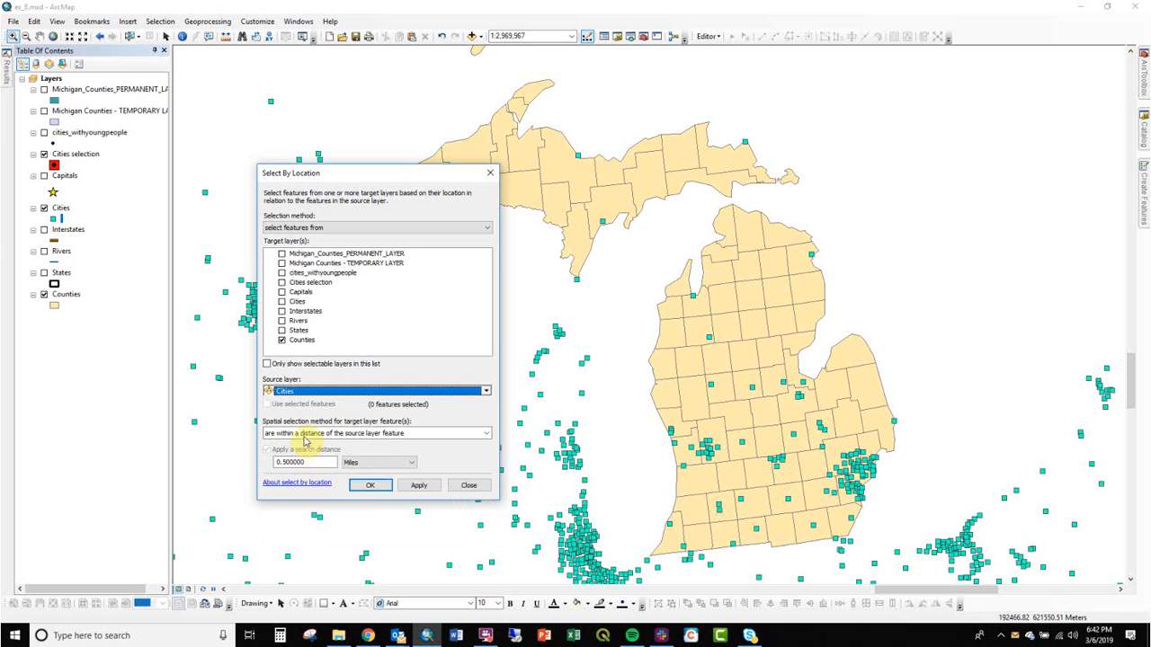
{"action": "left_click", "coordinate": [304, 434]}
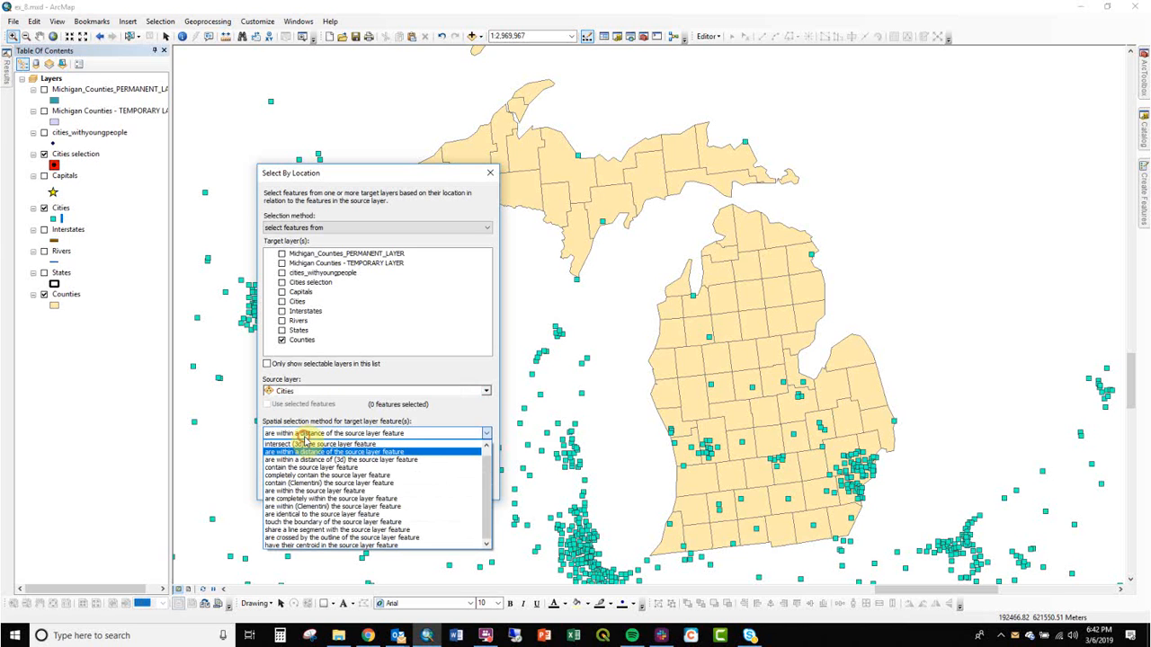
{"action": "left_click", "coordinate": [353, 468]}
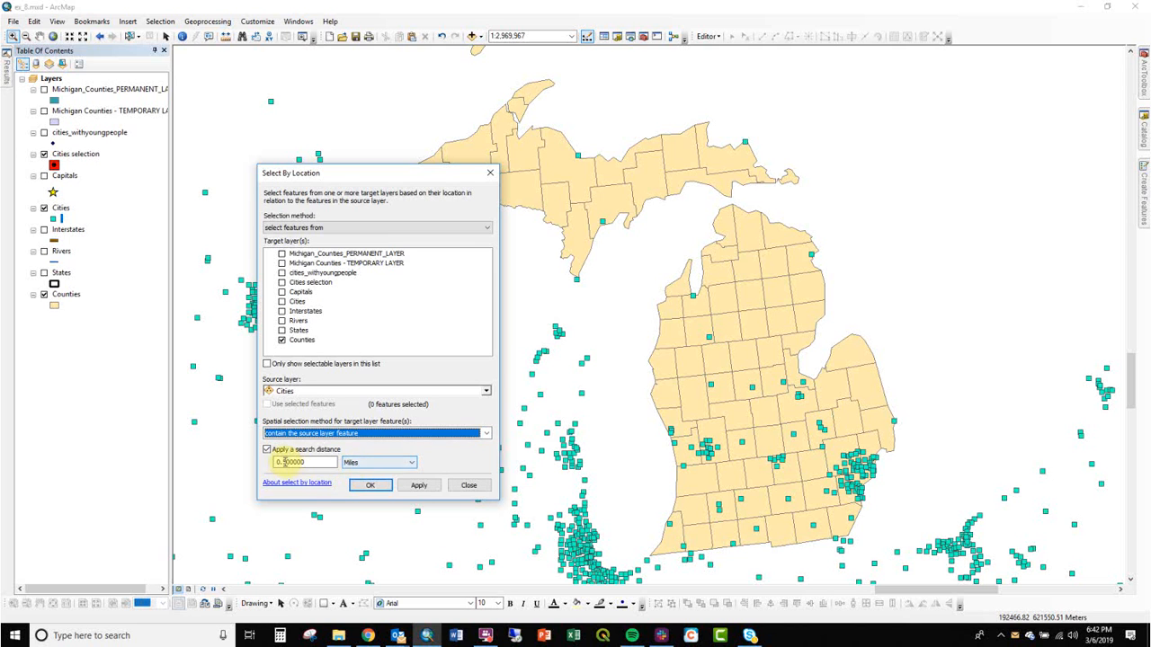
{"action": "left_click", "coordinate": [296, 434]}
{"action": "left_click", "coordinate": [300, 443]}
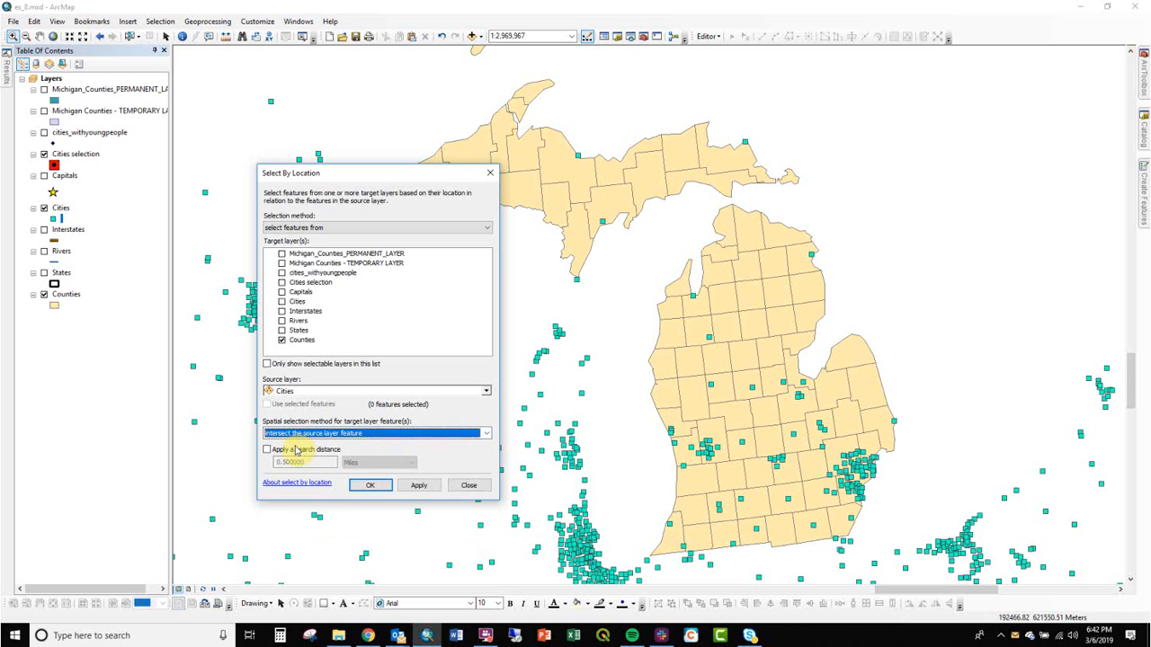
{"action": "left_click", "coordinate": [418, 485]}
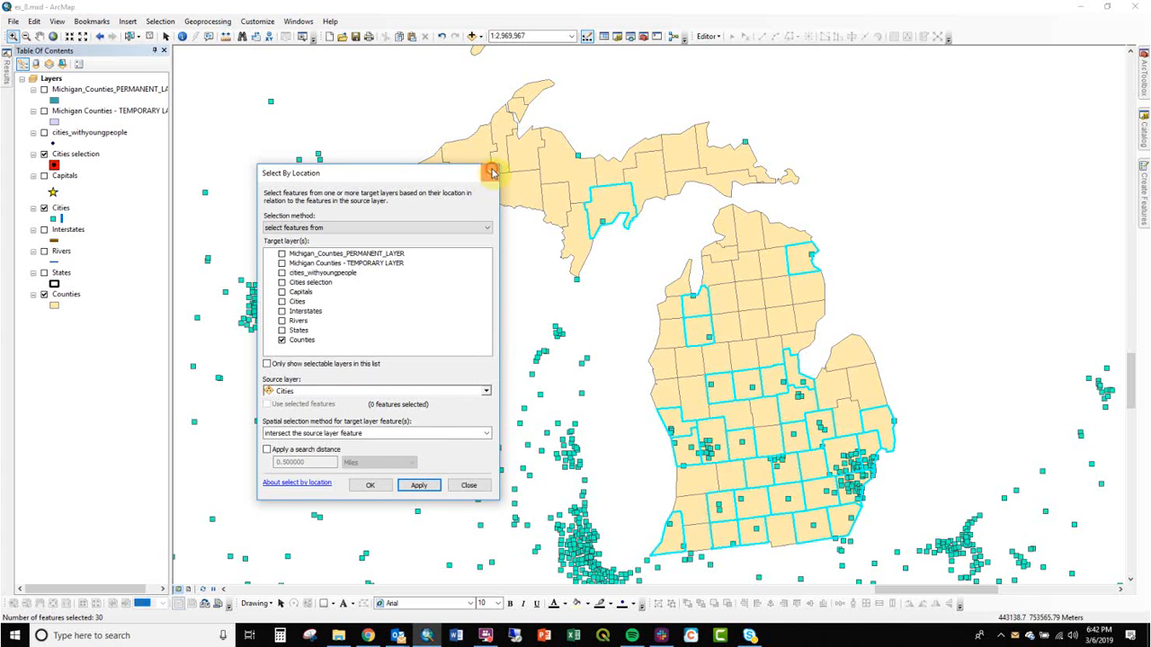
{"action": "left_click", "coordinate": [490, 173]}
Switch the county selection in the Counties attribute table, close the table, and clear the selected features.
{"action": "right_click", "coordinate": [67, 297]}
{"action": "left_click", "coordinate": [115, 334]}
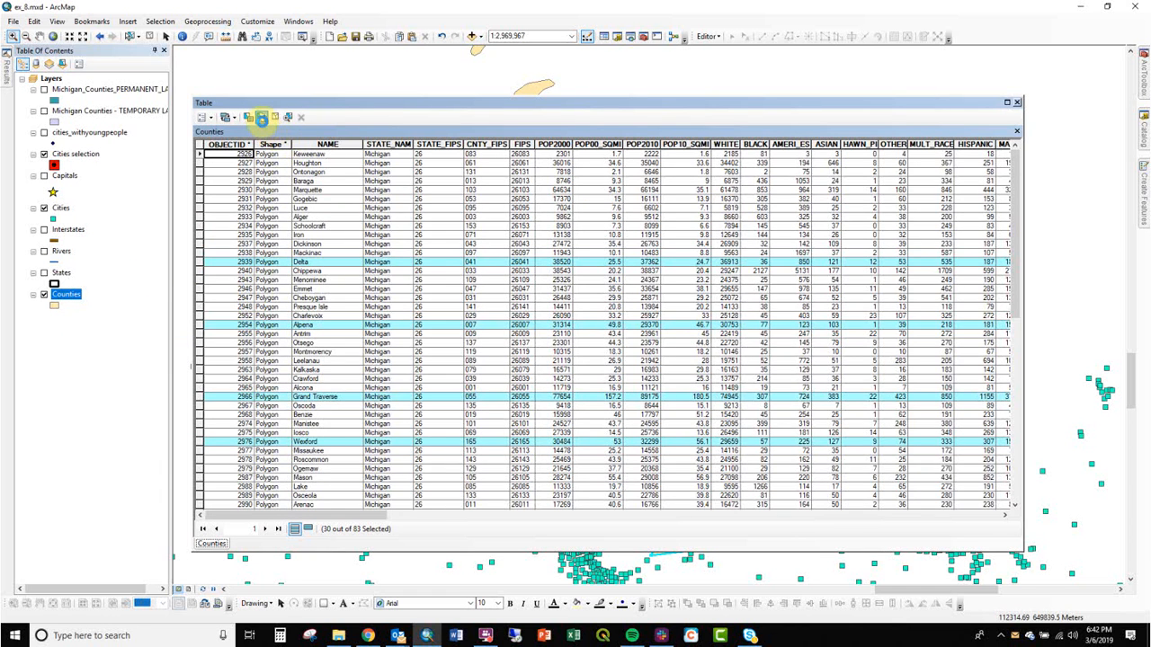
{"action": "left_click", "coordinate": [261, 118]}
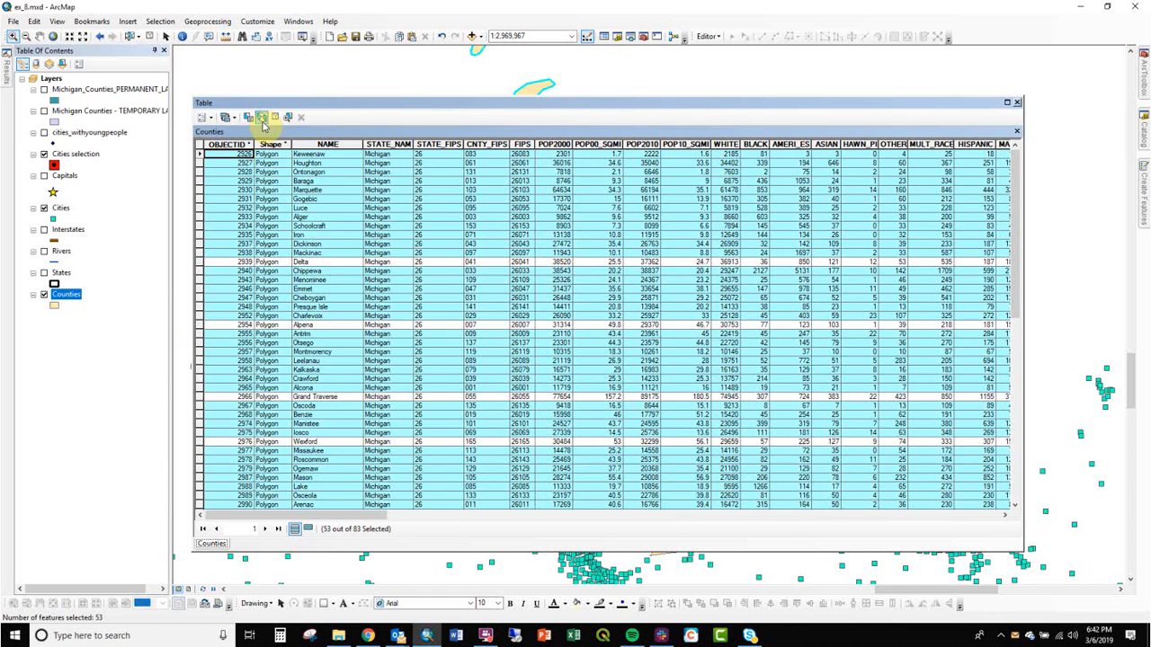
{"action": "left_click", "coordinate": [1016, 103]}
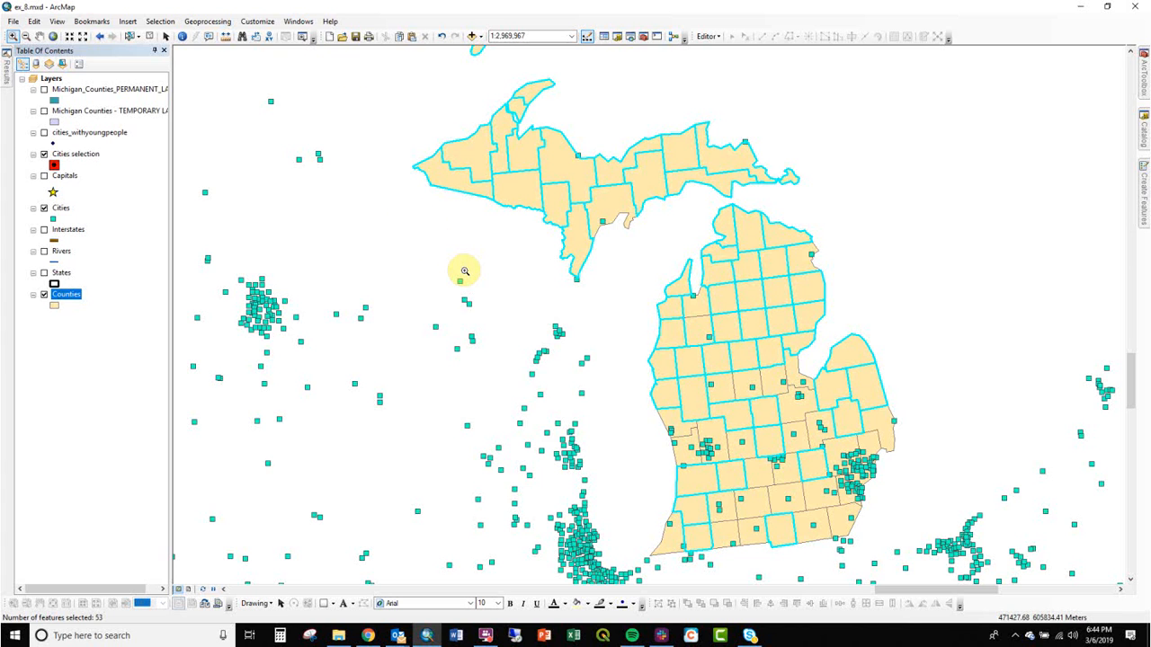
{"action": "left_click", "coordinate": [150, 34]}
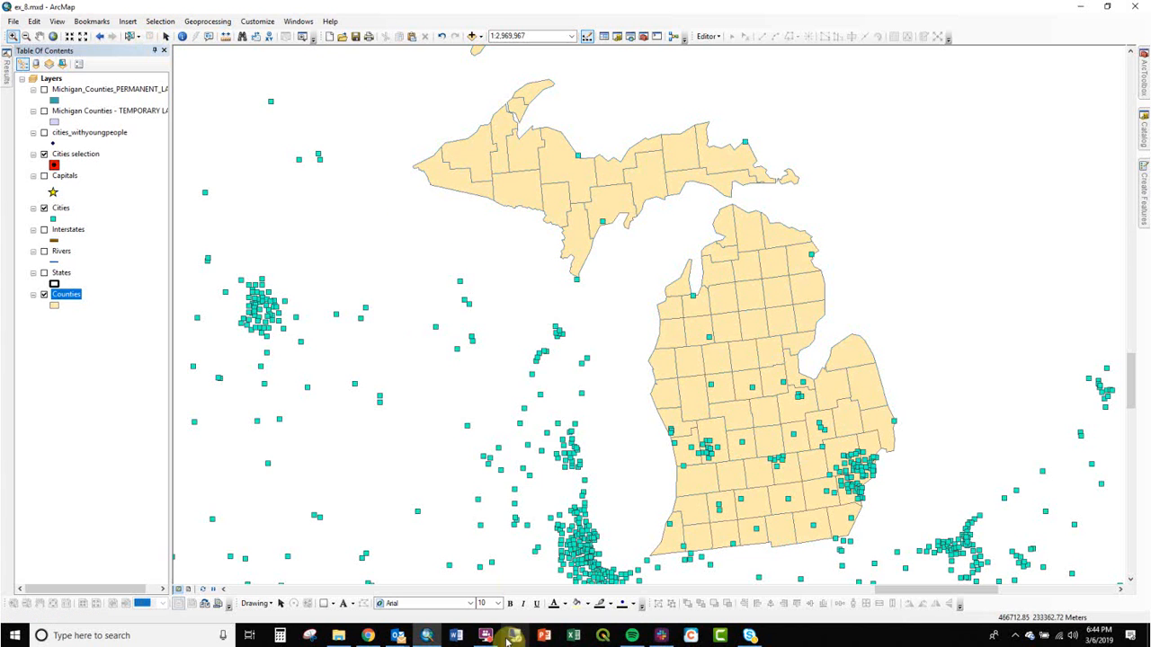